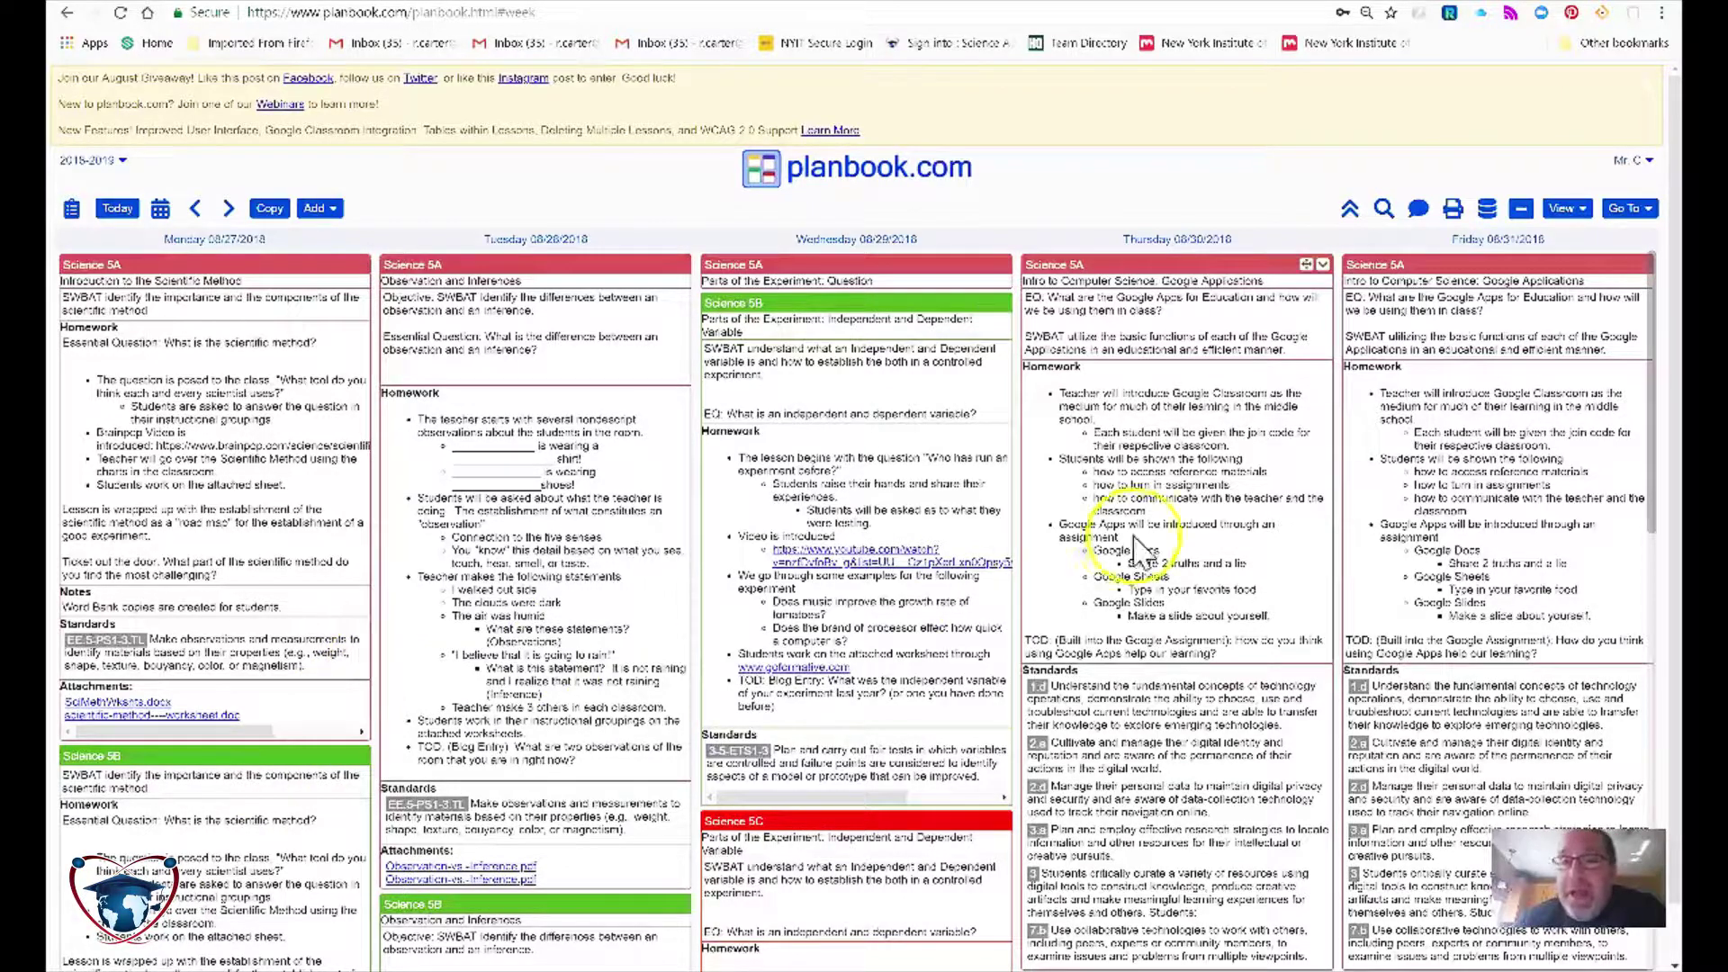
# Step: Open the Go To menu of planbook sections from the Science 5A week view
pyautogui.click(1624, 216)
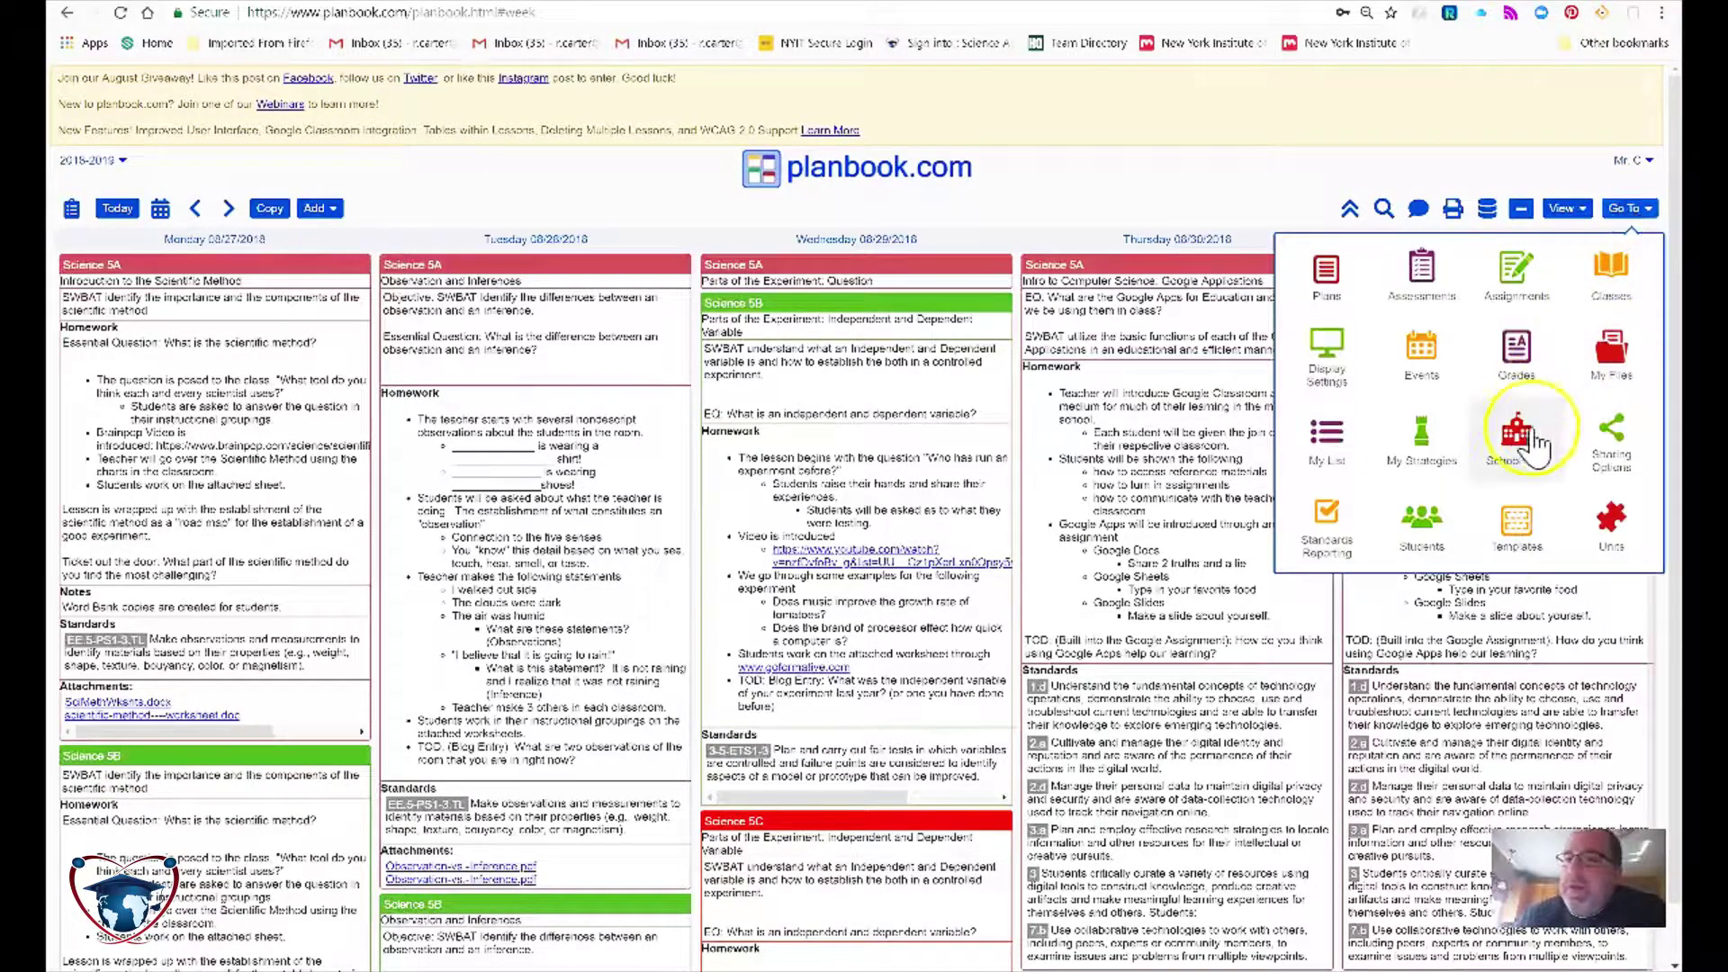
# Step: Check the Teacher Key value in Sharing Options and save the sharing settings
pyautogui.click(1608, 437)
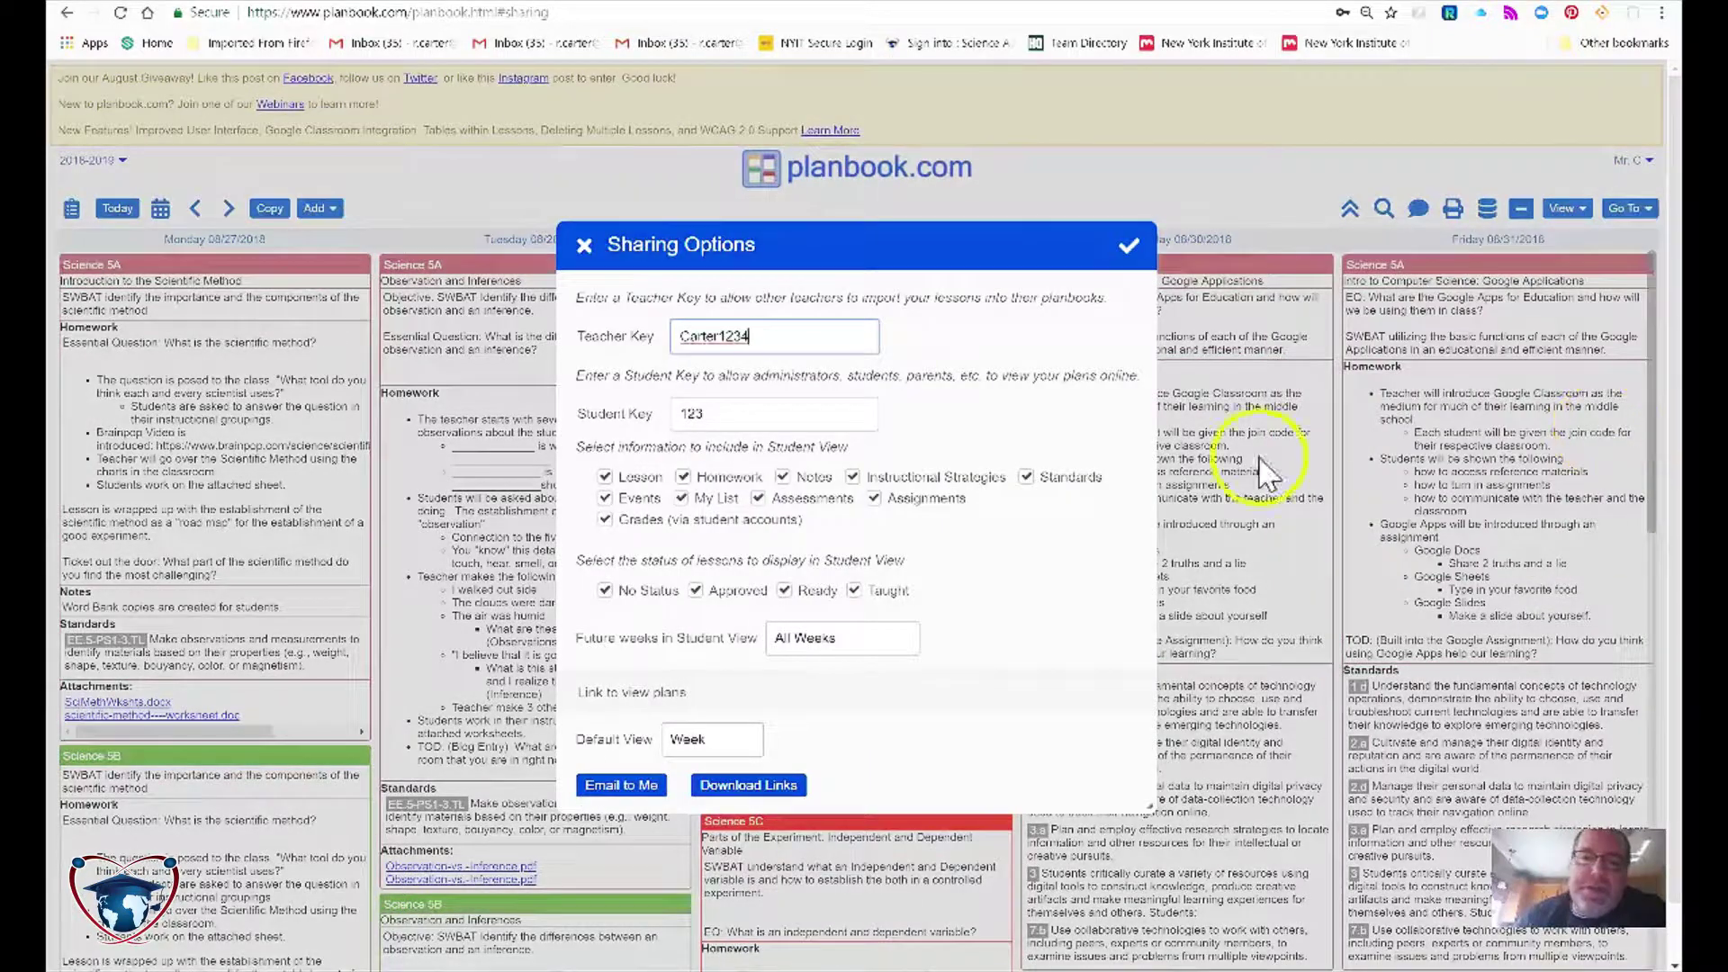
pyautogui.moveTo(598, 346); pyautogui.dragTo(625, 340)
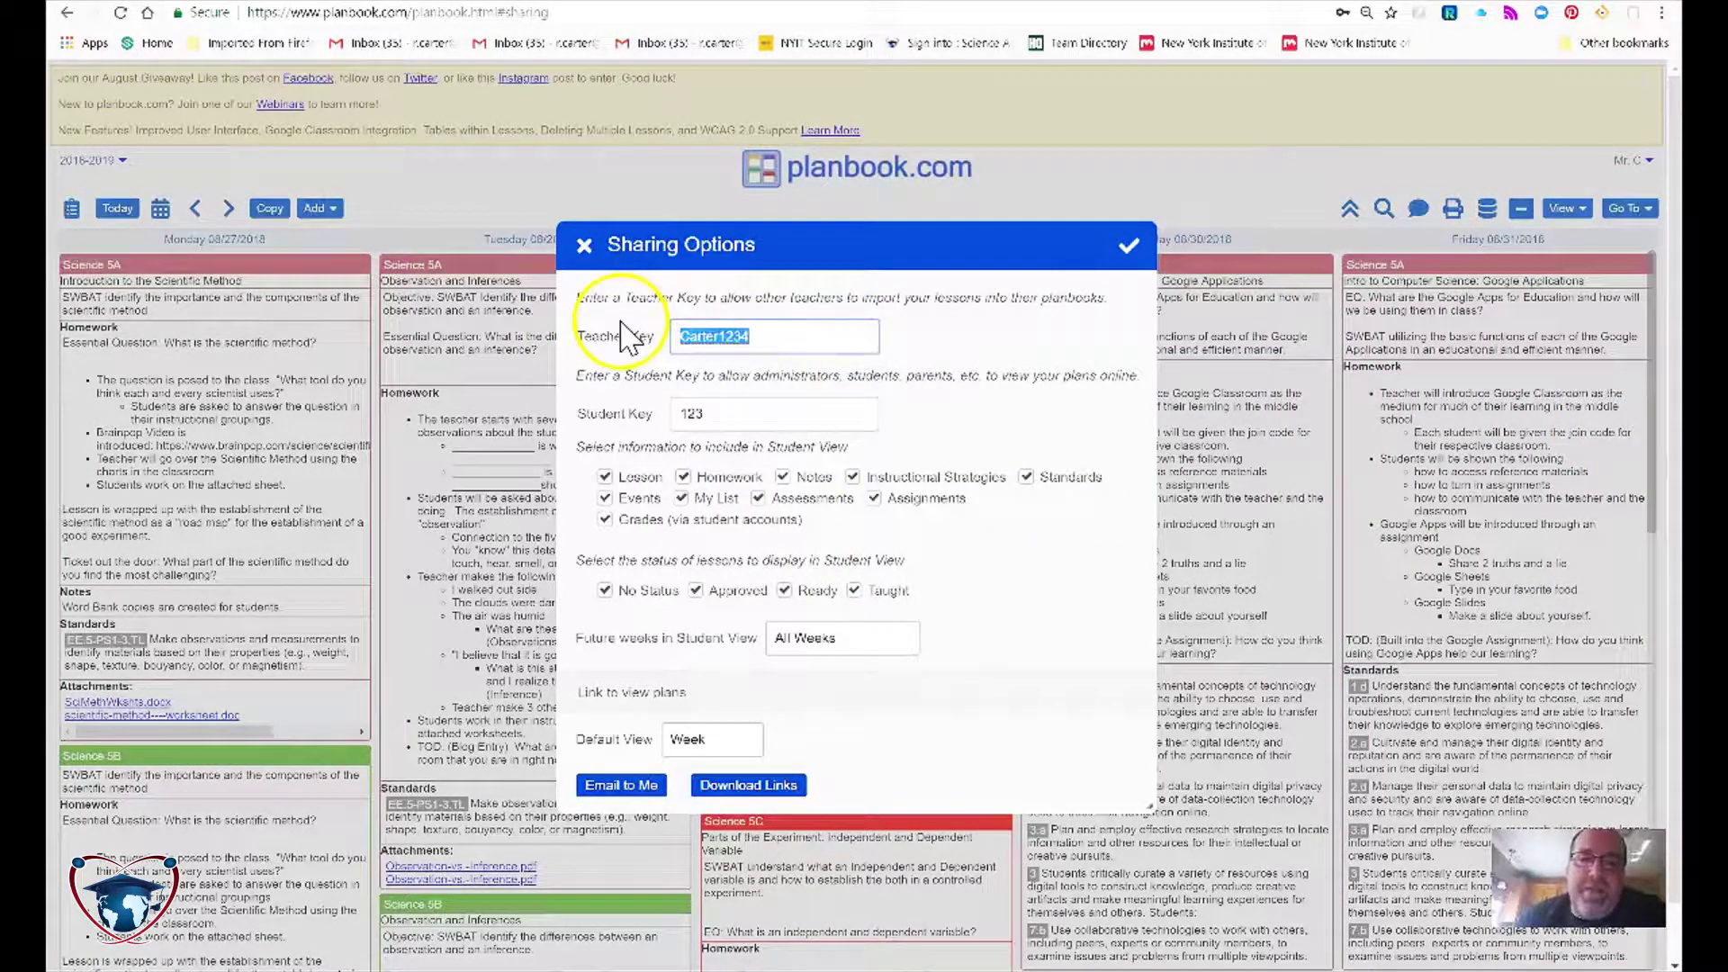
pyautogui.click(838, 345)
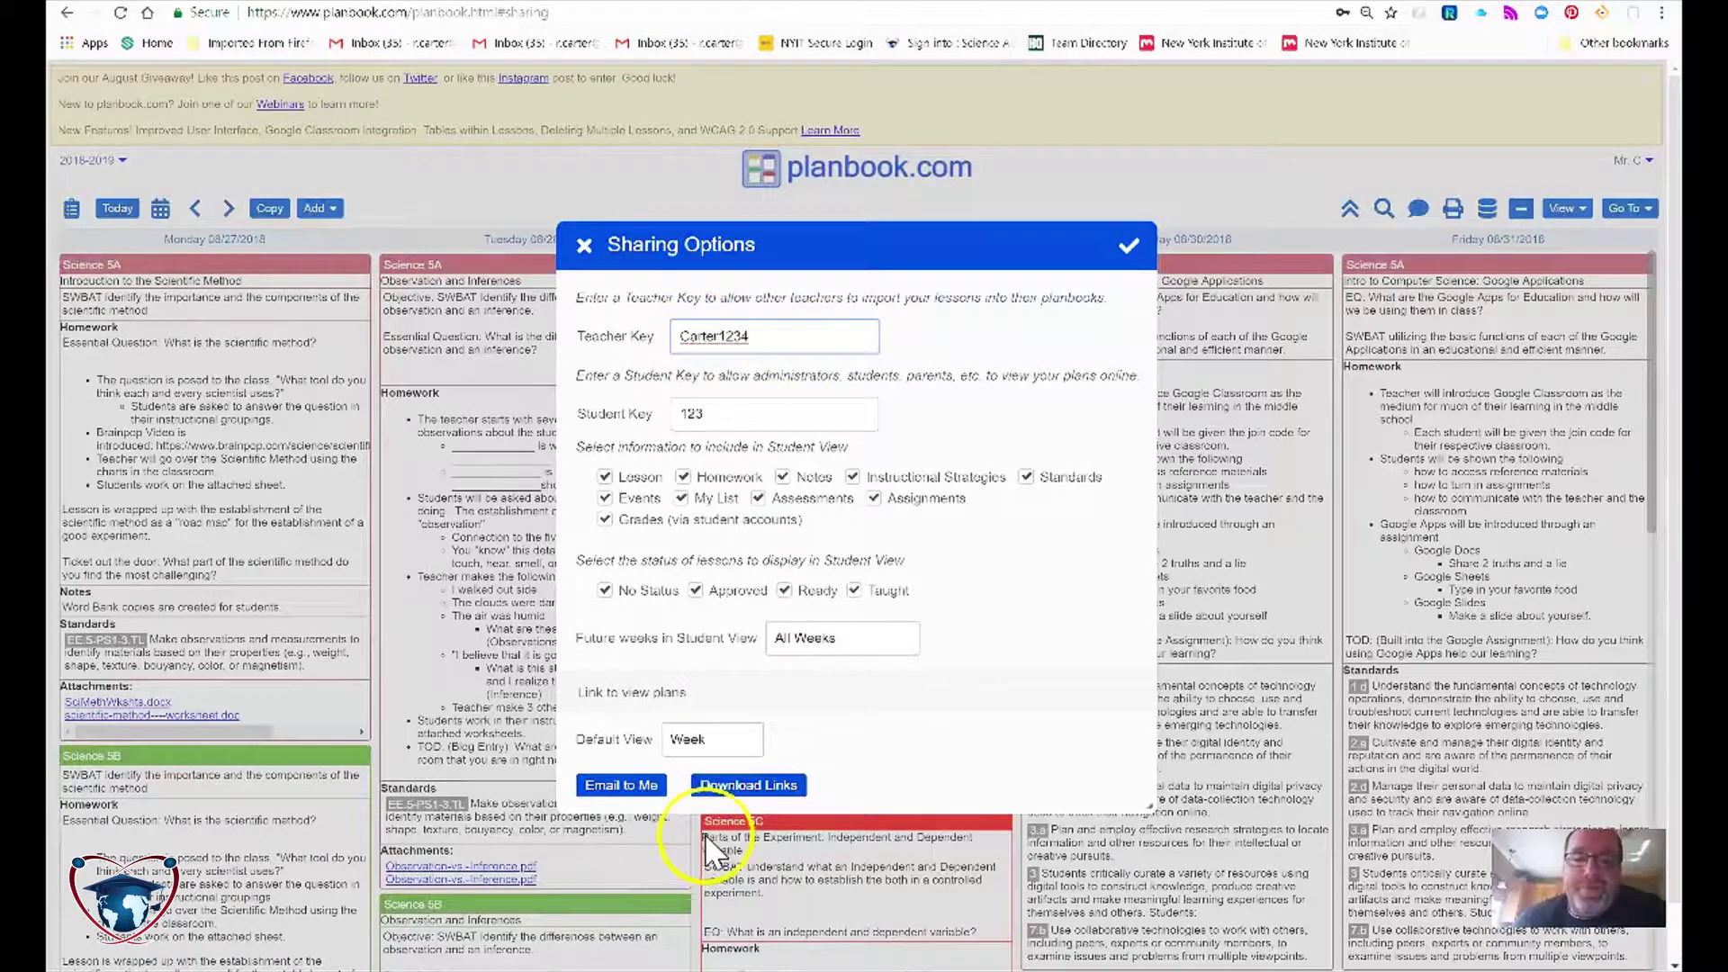
pyautogui.click(1126, 244)
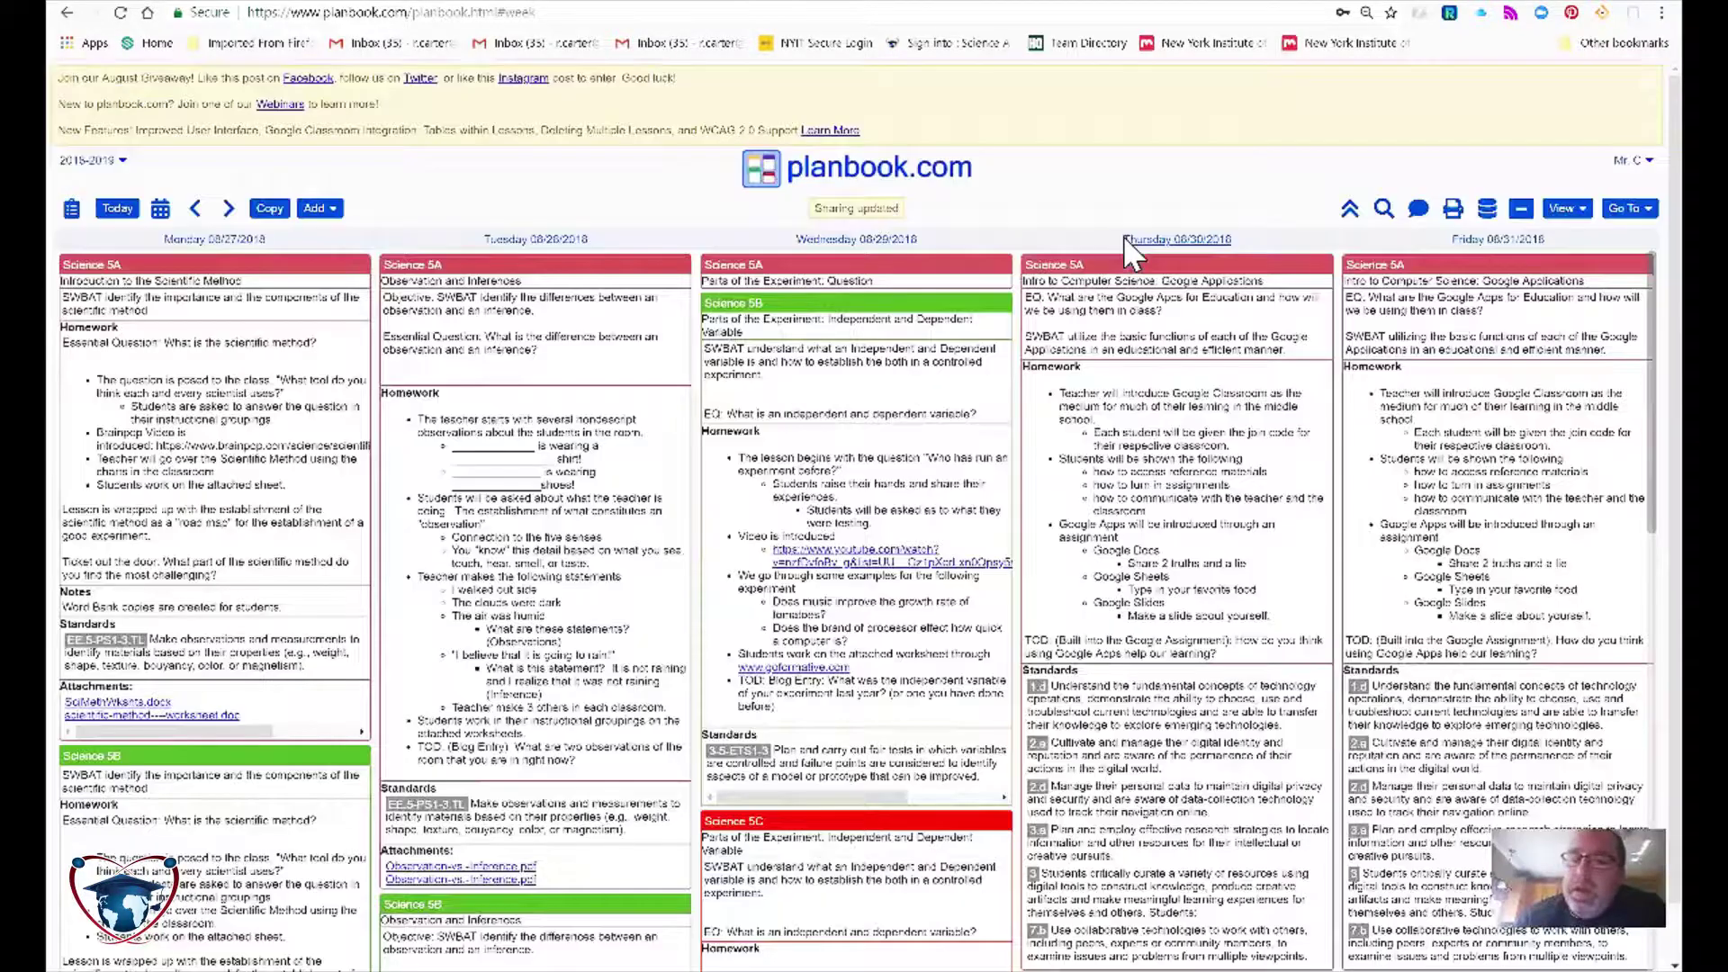
# Step: In Classes, set Science 5A's collaboration to View/Edit and save it
pyautogui.click(1625, 208)
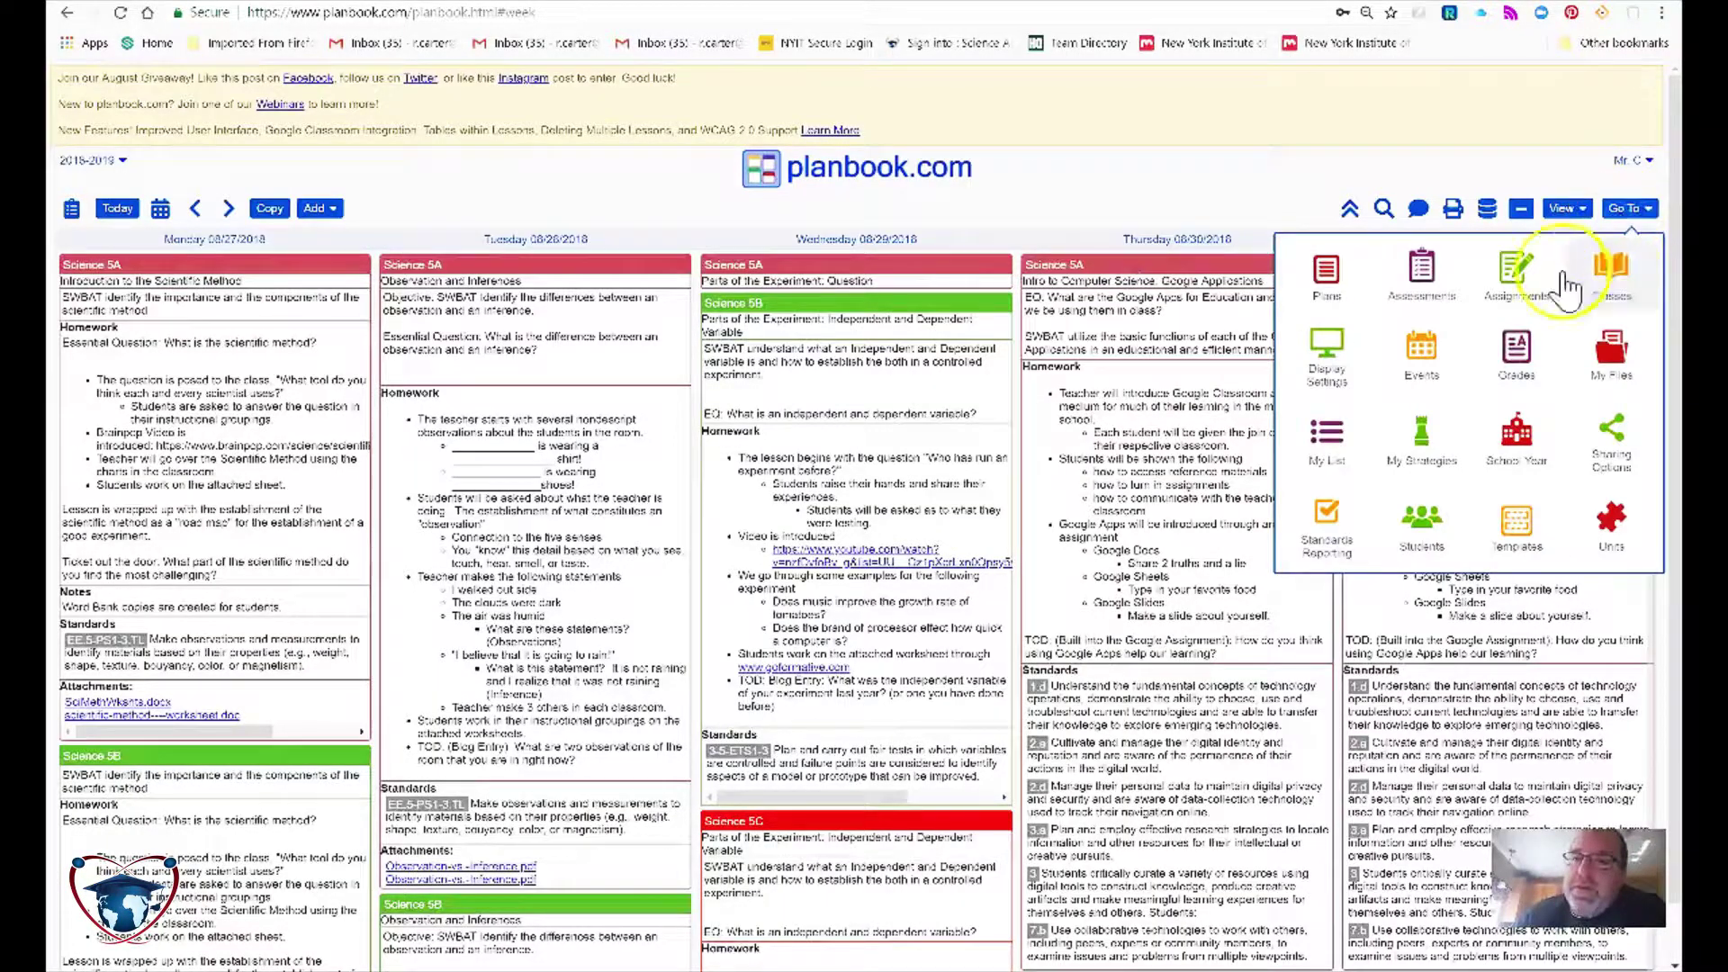
pyautogui.click(1609, 271)
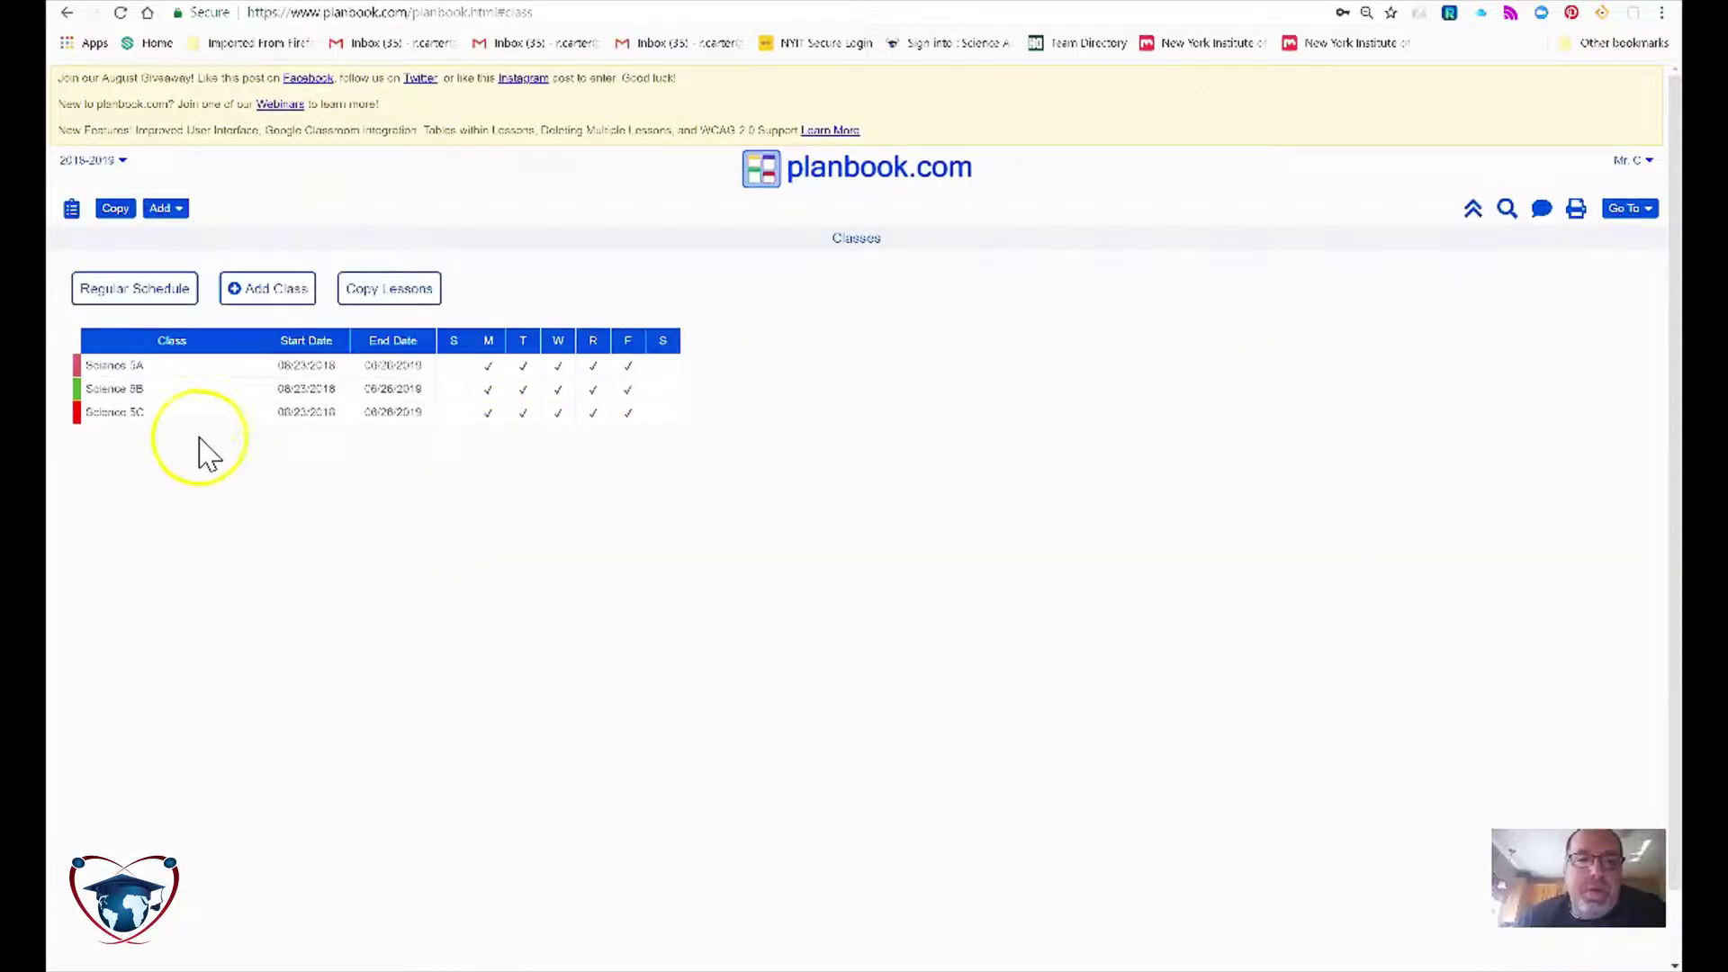
pyautogui.click(176, 367)
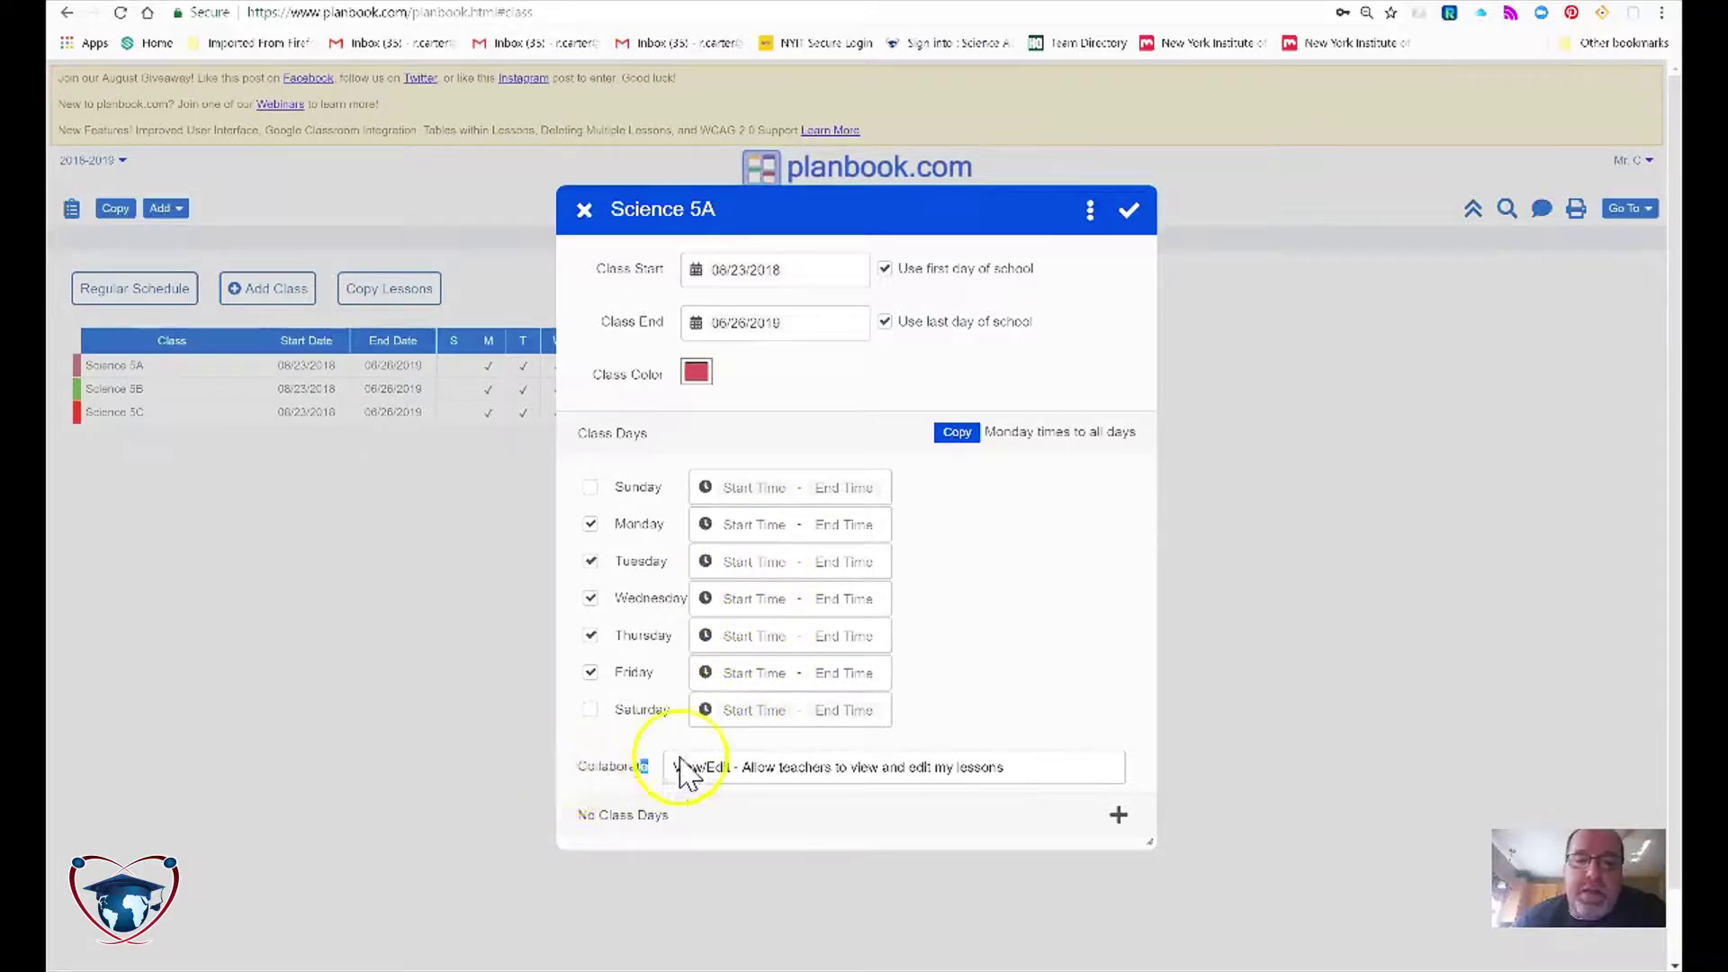
pyautogui.click(759, 772)
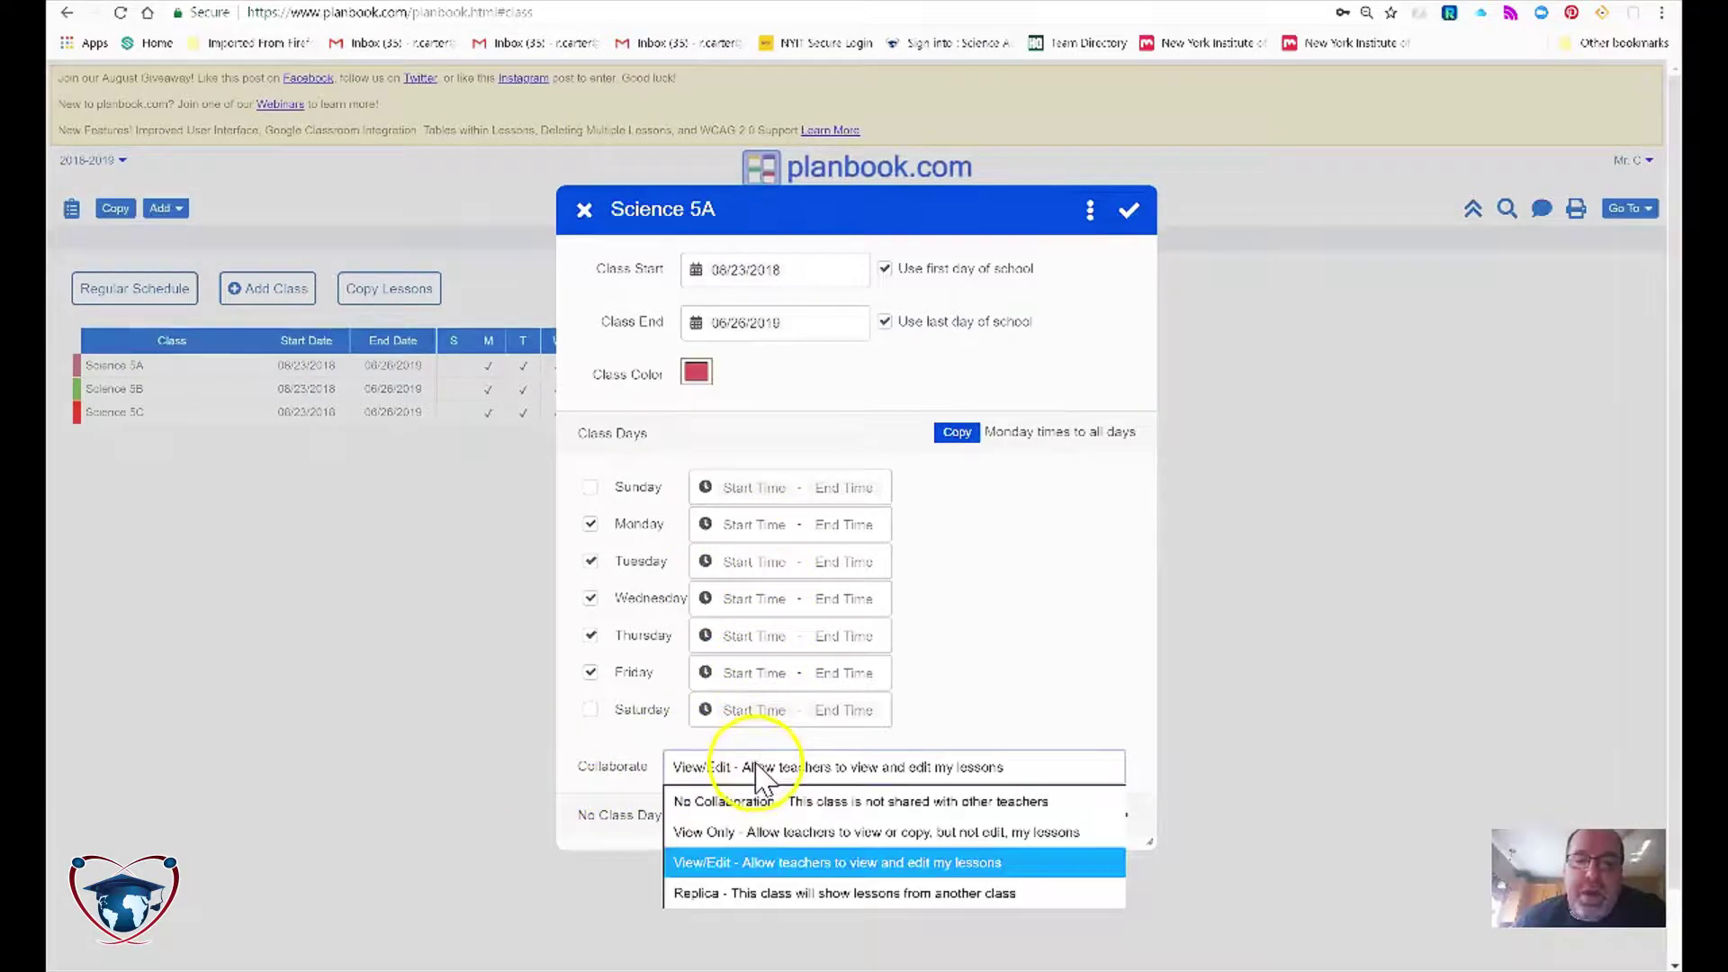
pyautogui.click(713, 871)
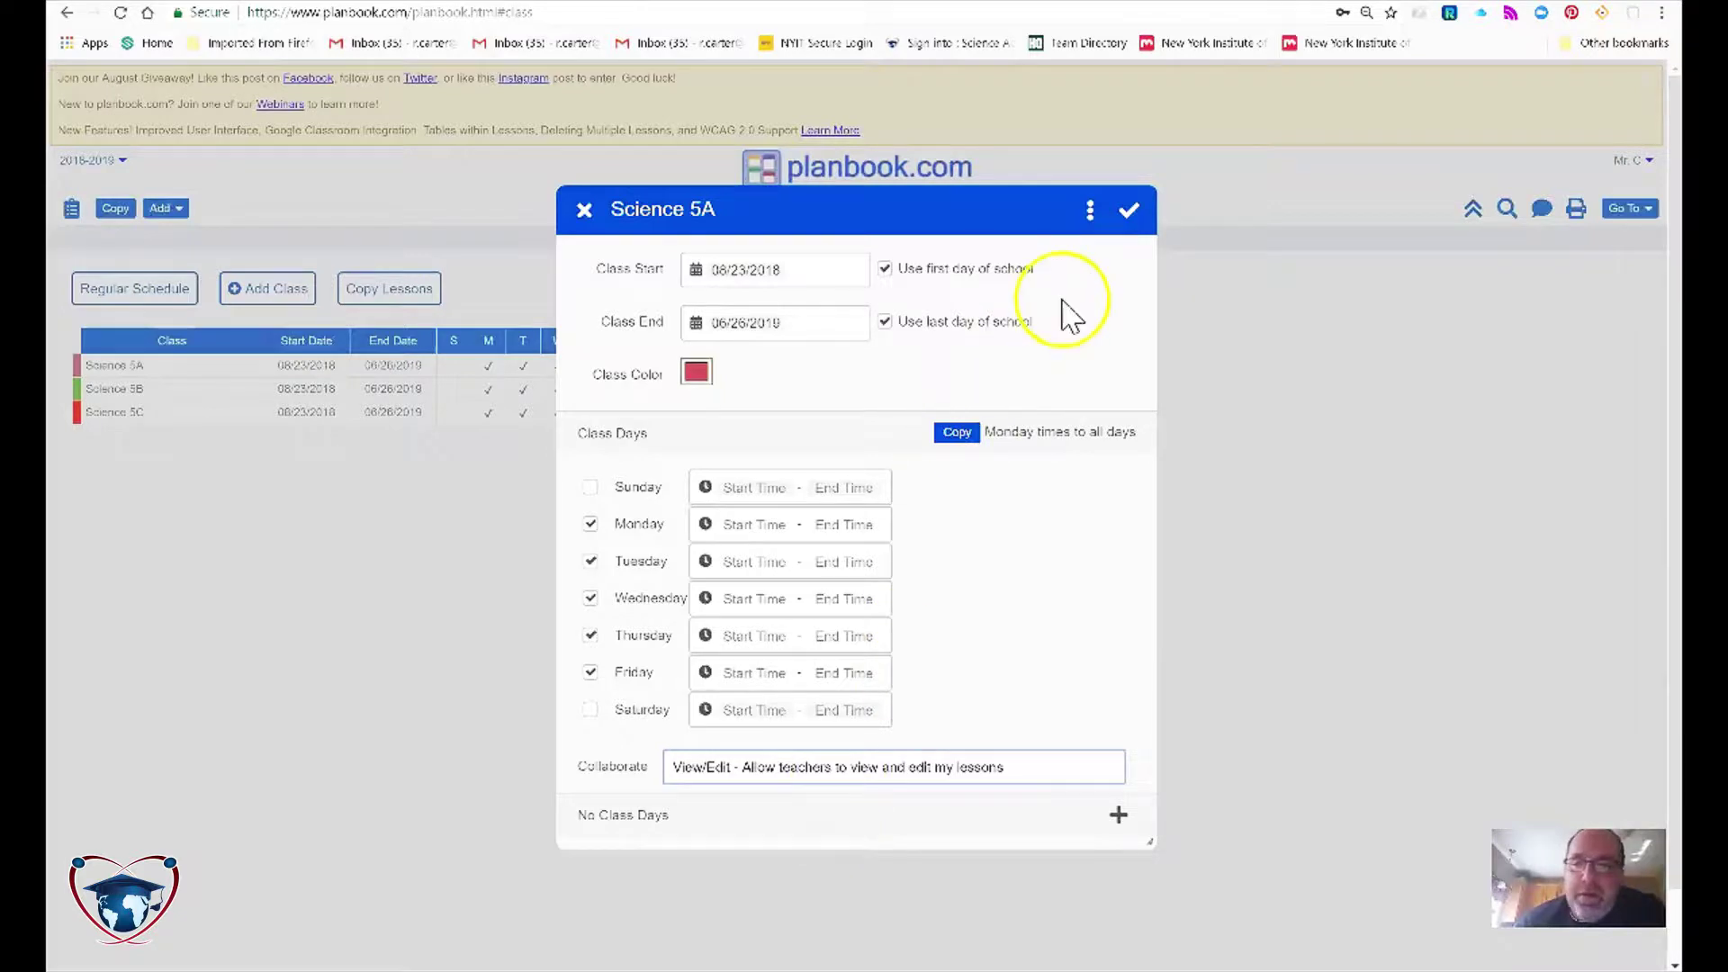
pyautogui.click(1129, 211)
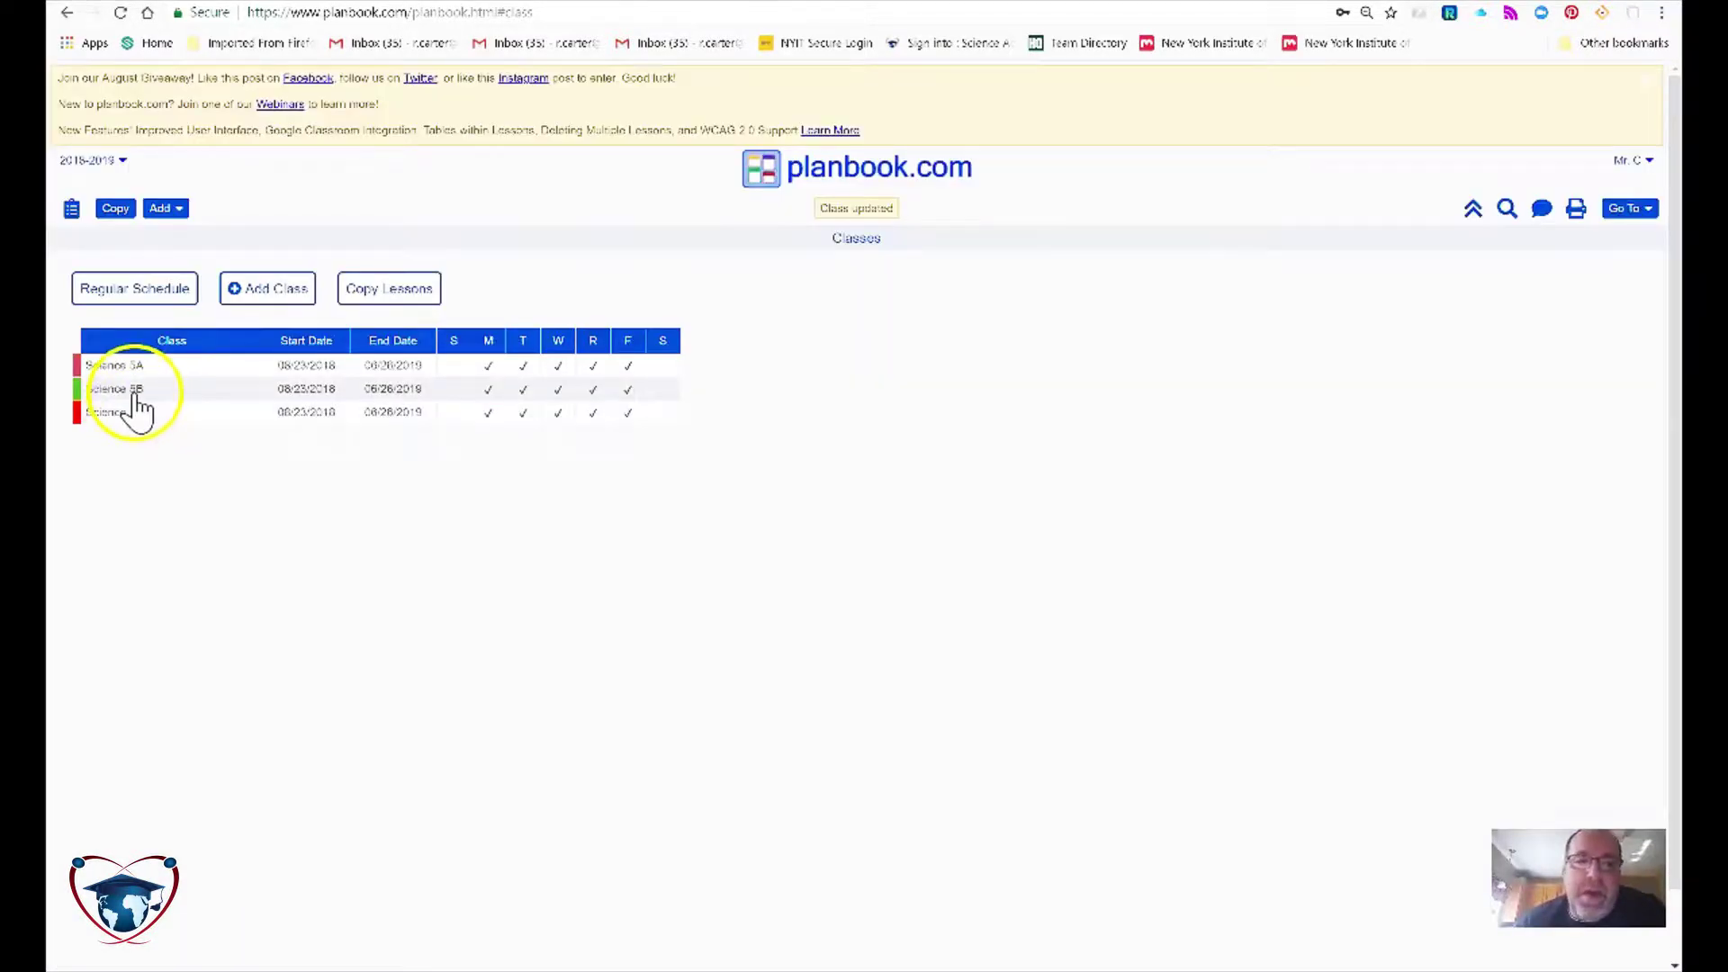
# Step: Set Science 5B and Science 5C to View/Edit collaboration, saving each class
pyautogui.click(131, 389)
pyautogui.click(698, 766)
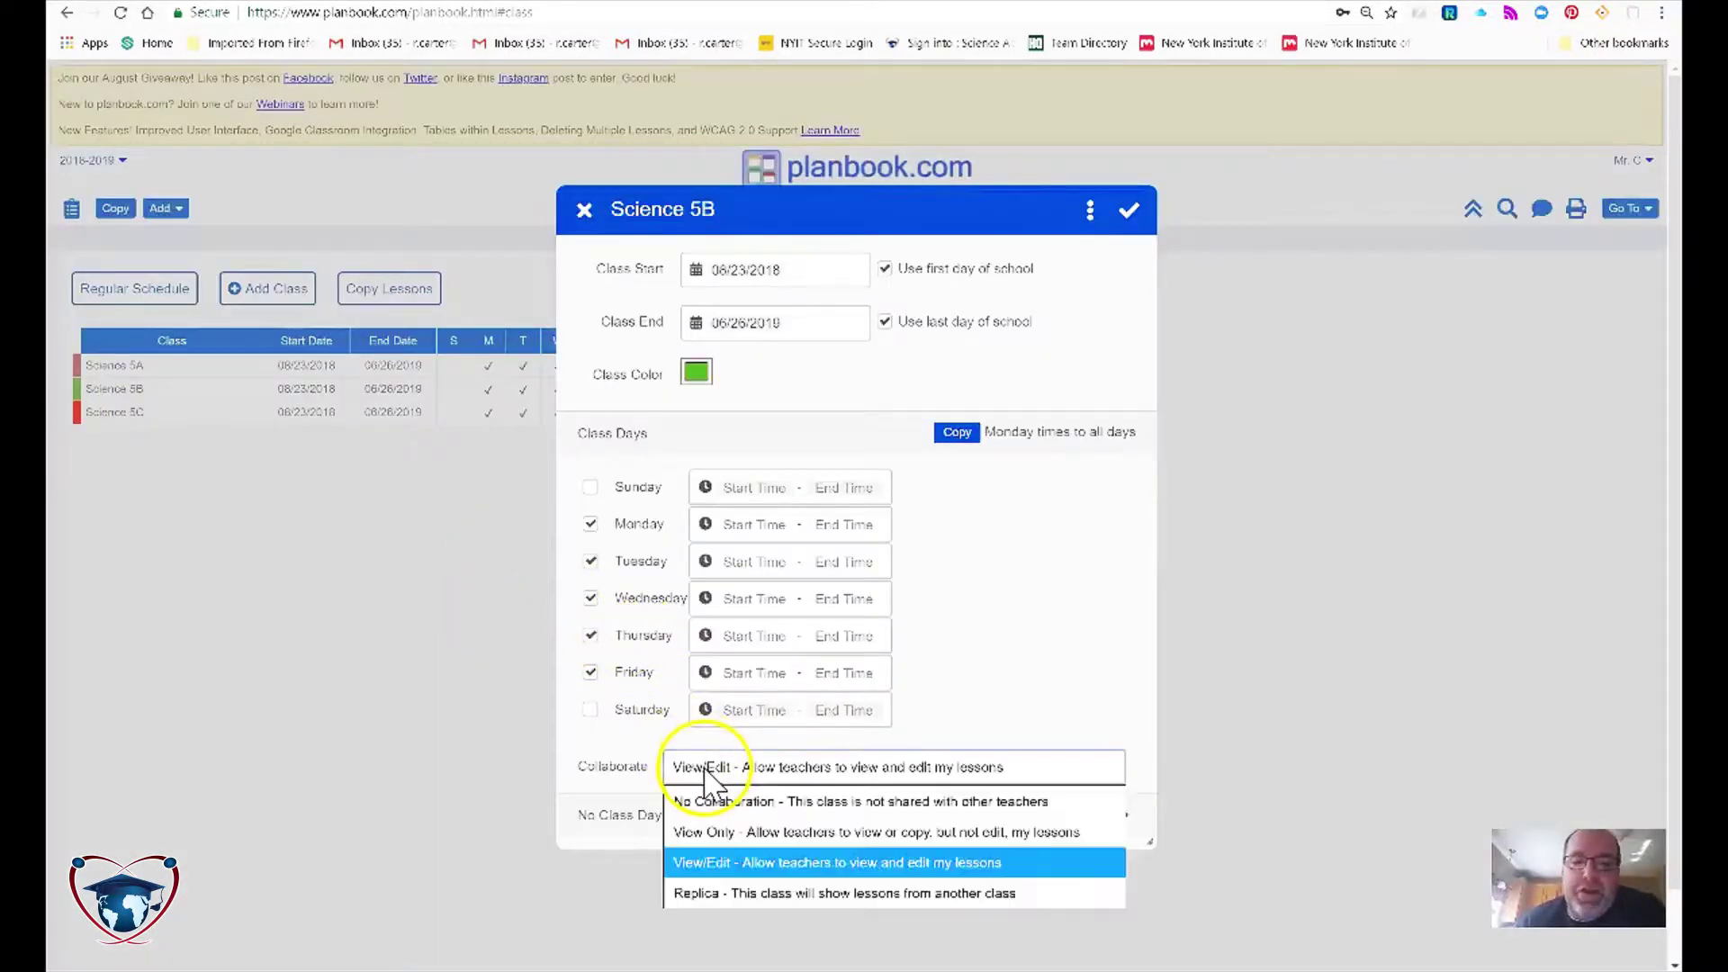
pyautogui.click(733, 868)
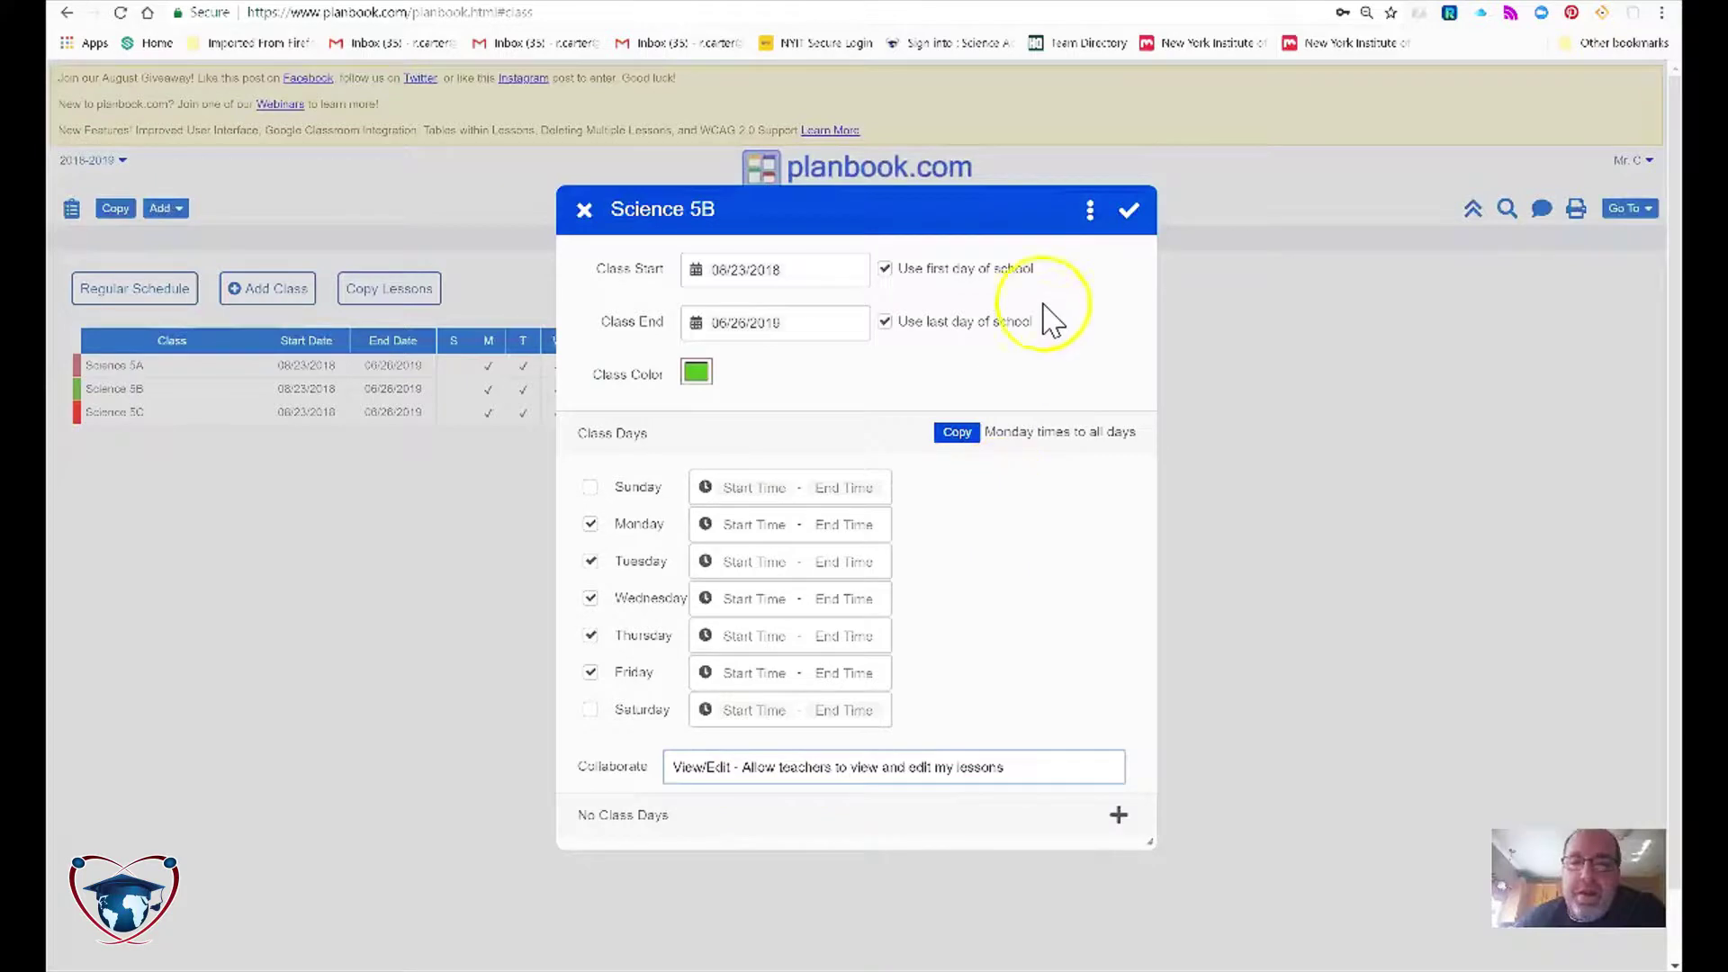
pyautogui.click(1129, 210)
pyautogui.click(148, 412)
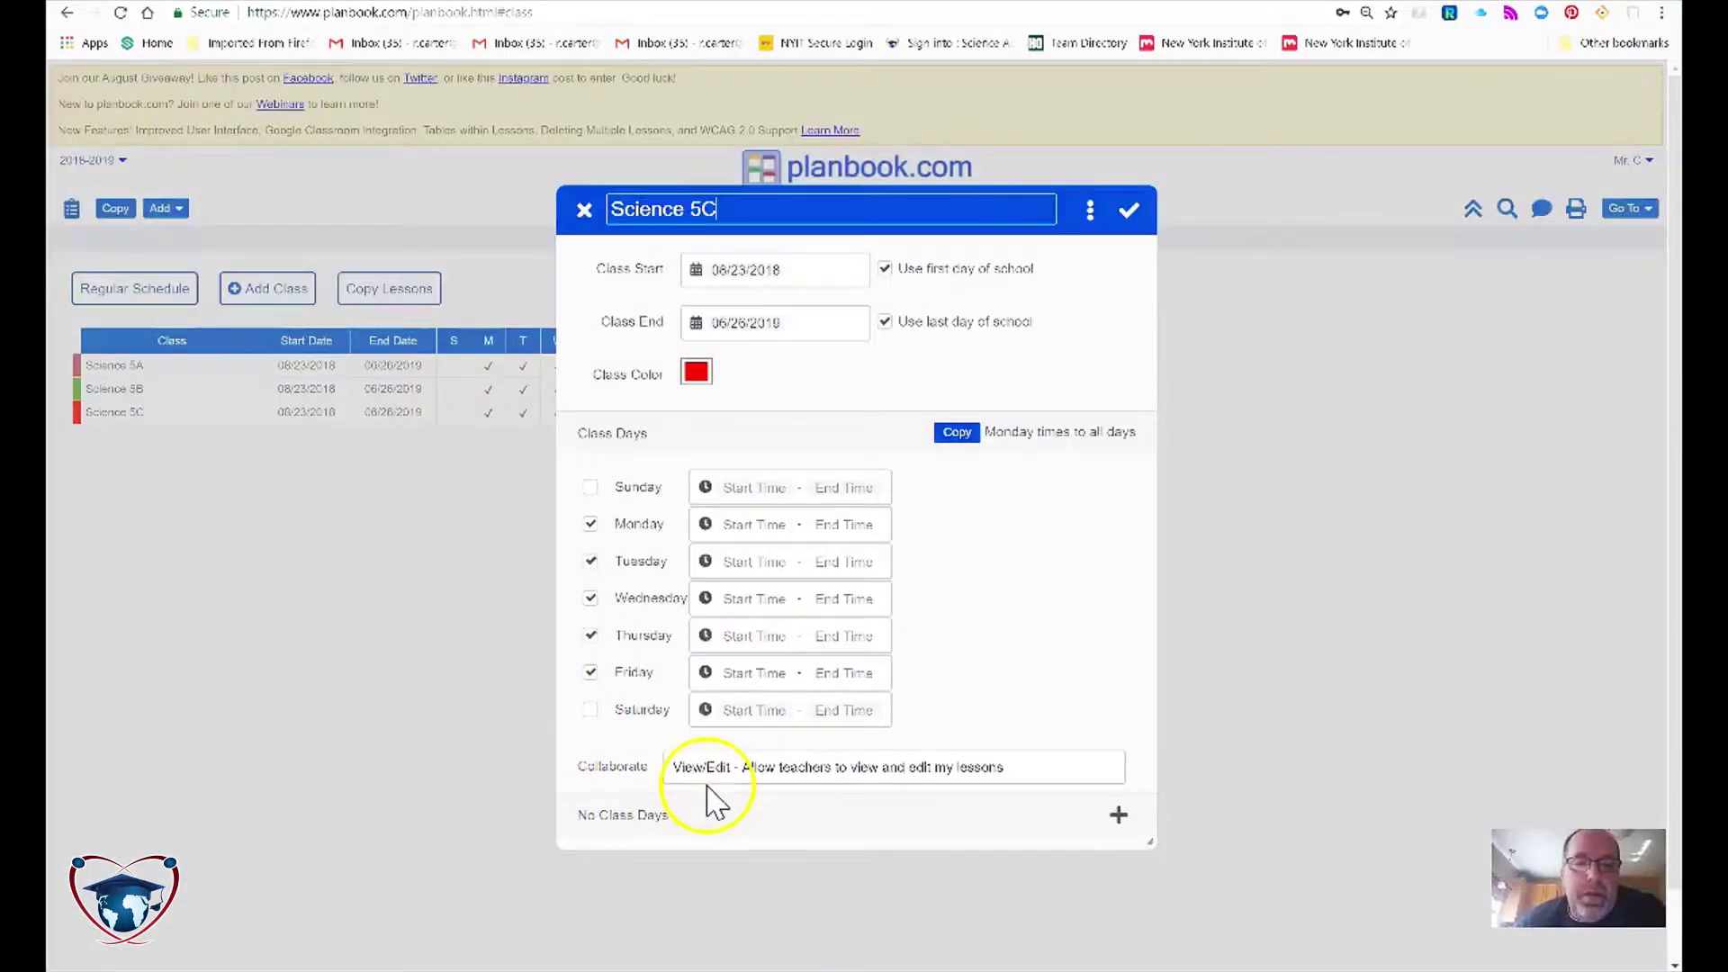
pyautogui.click(745, 765)
pyautogui.click(733, 862)
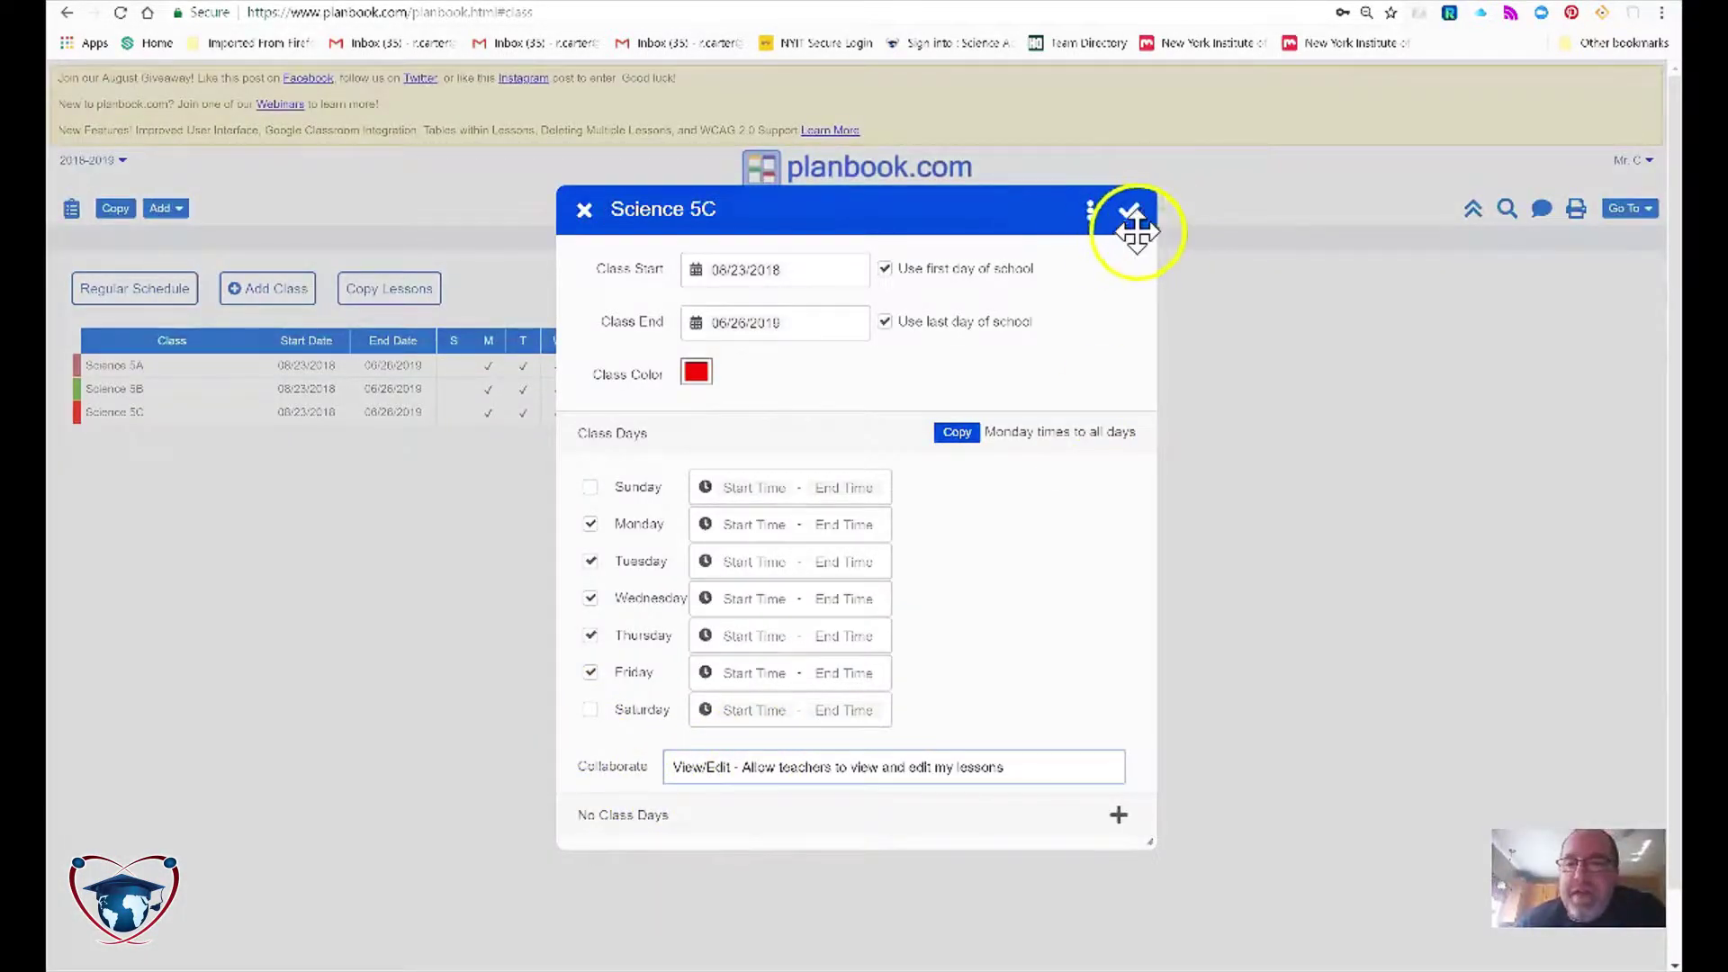
pyautogui.click(1138, 225)
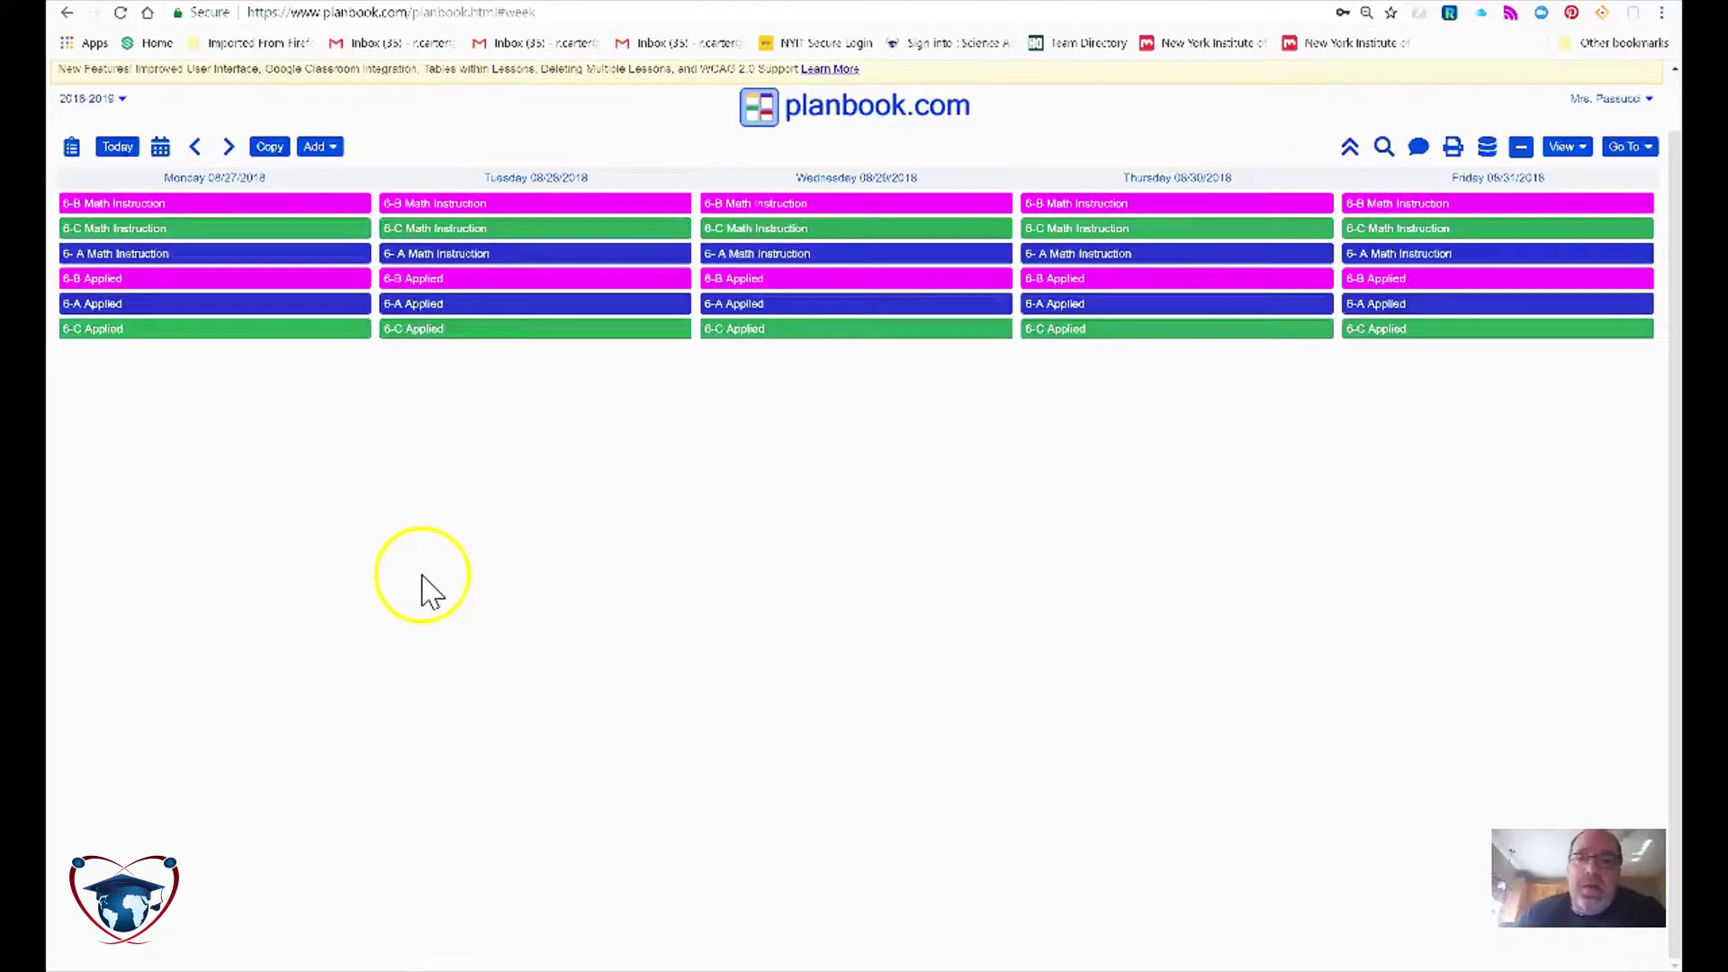
# Step: Open the lesson copy page from the receiving teacher's weekly planner
pyautogui.moveTo(533, 322)
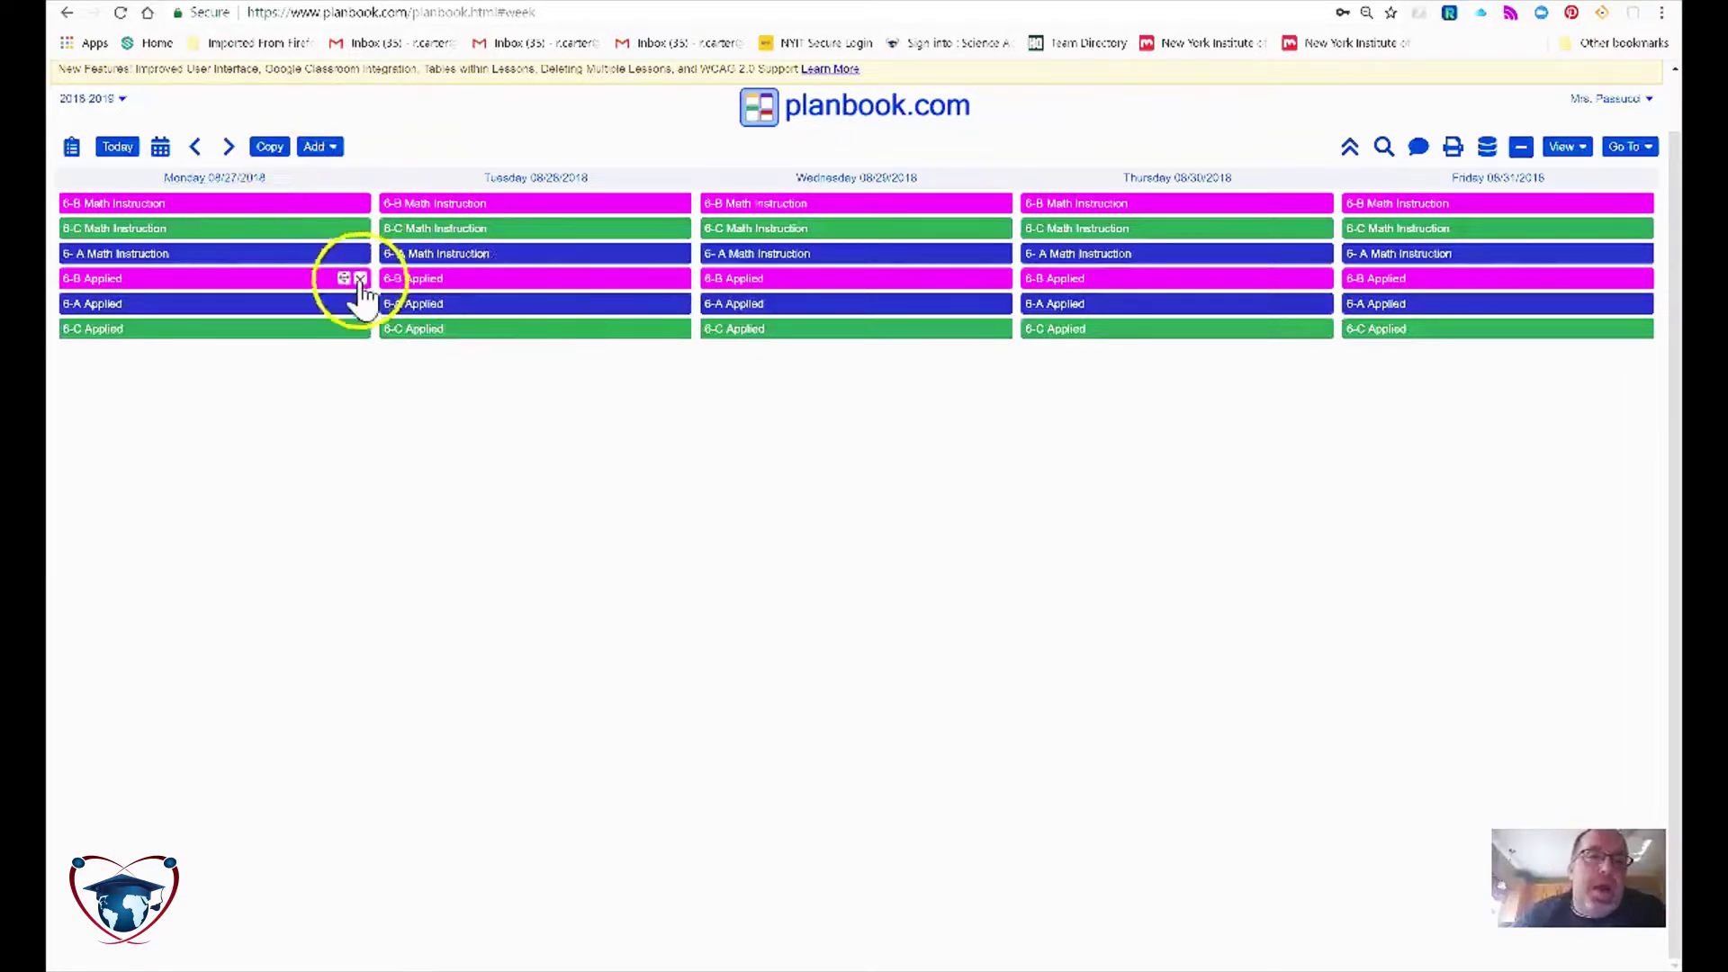
pyautogui.click(269, 146)
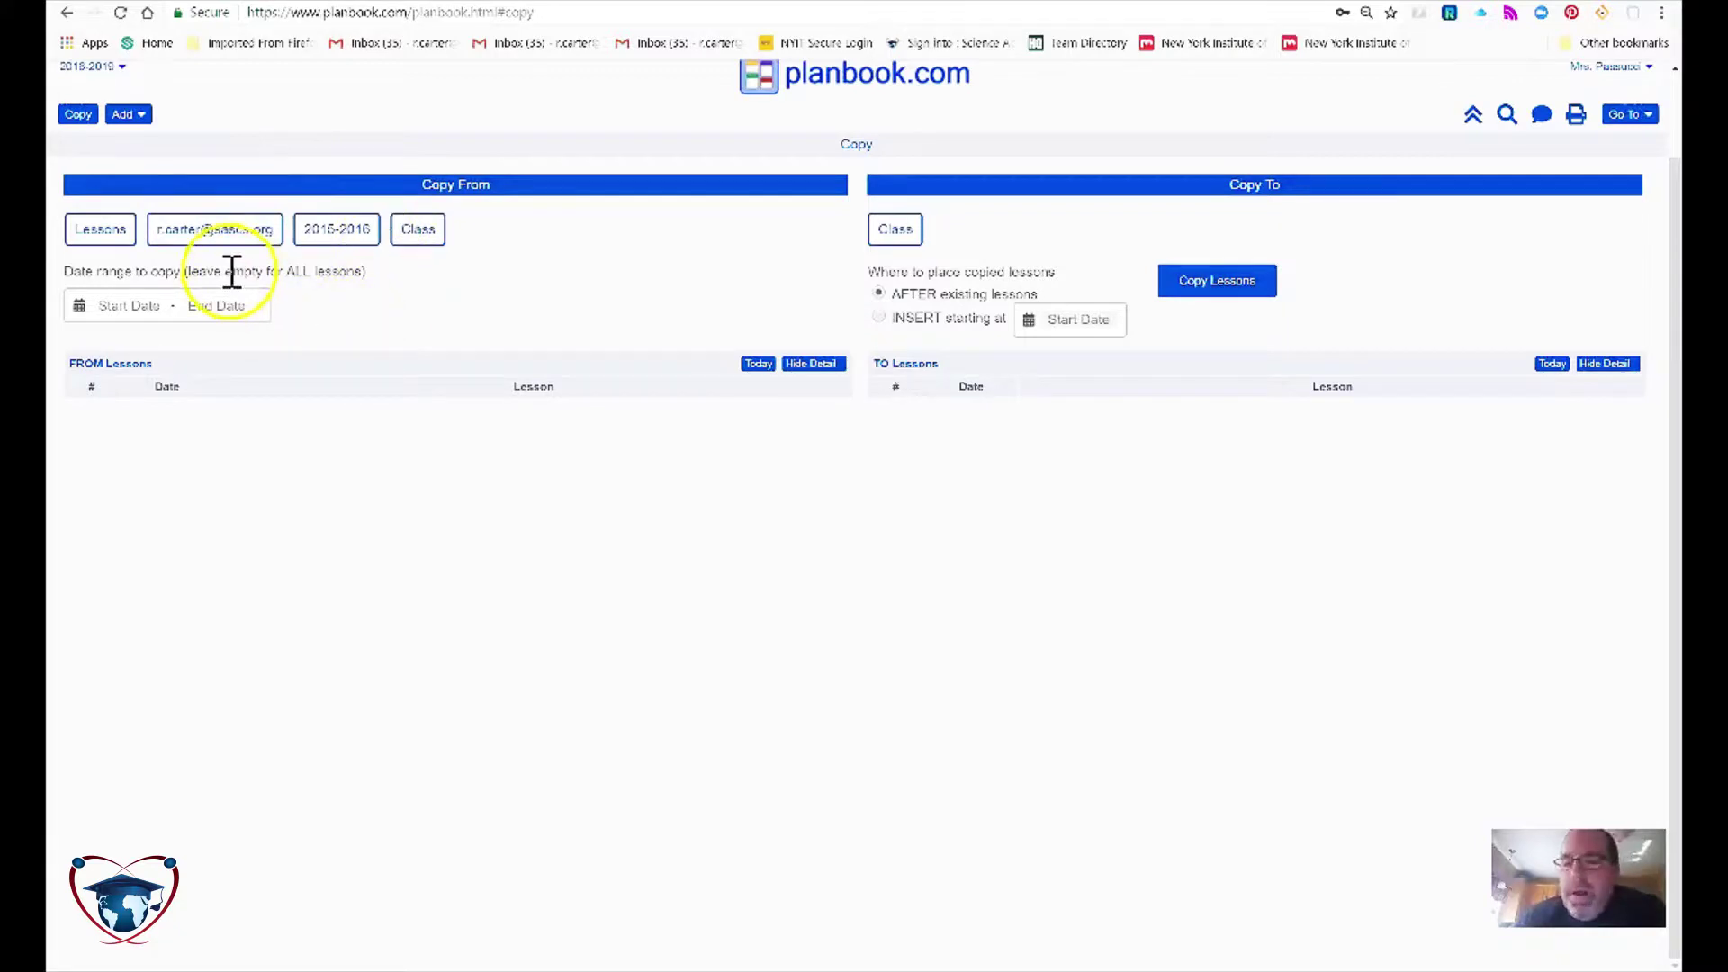
# Step: Add the collaborating teacher under Copy From with their e-mail and teacher key, and save
pyautogui.click(205, 236)
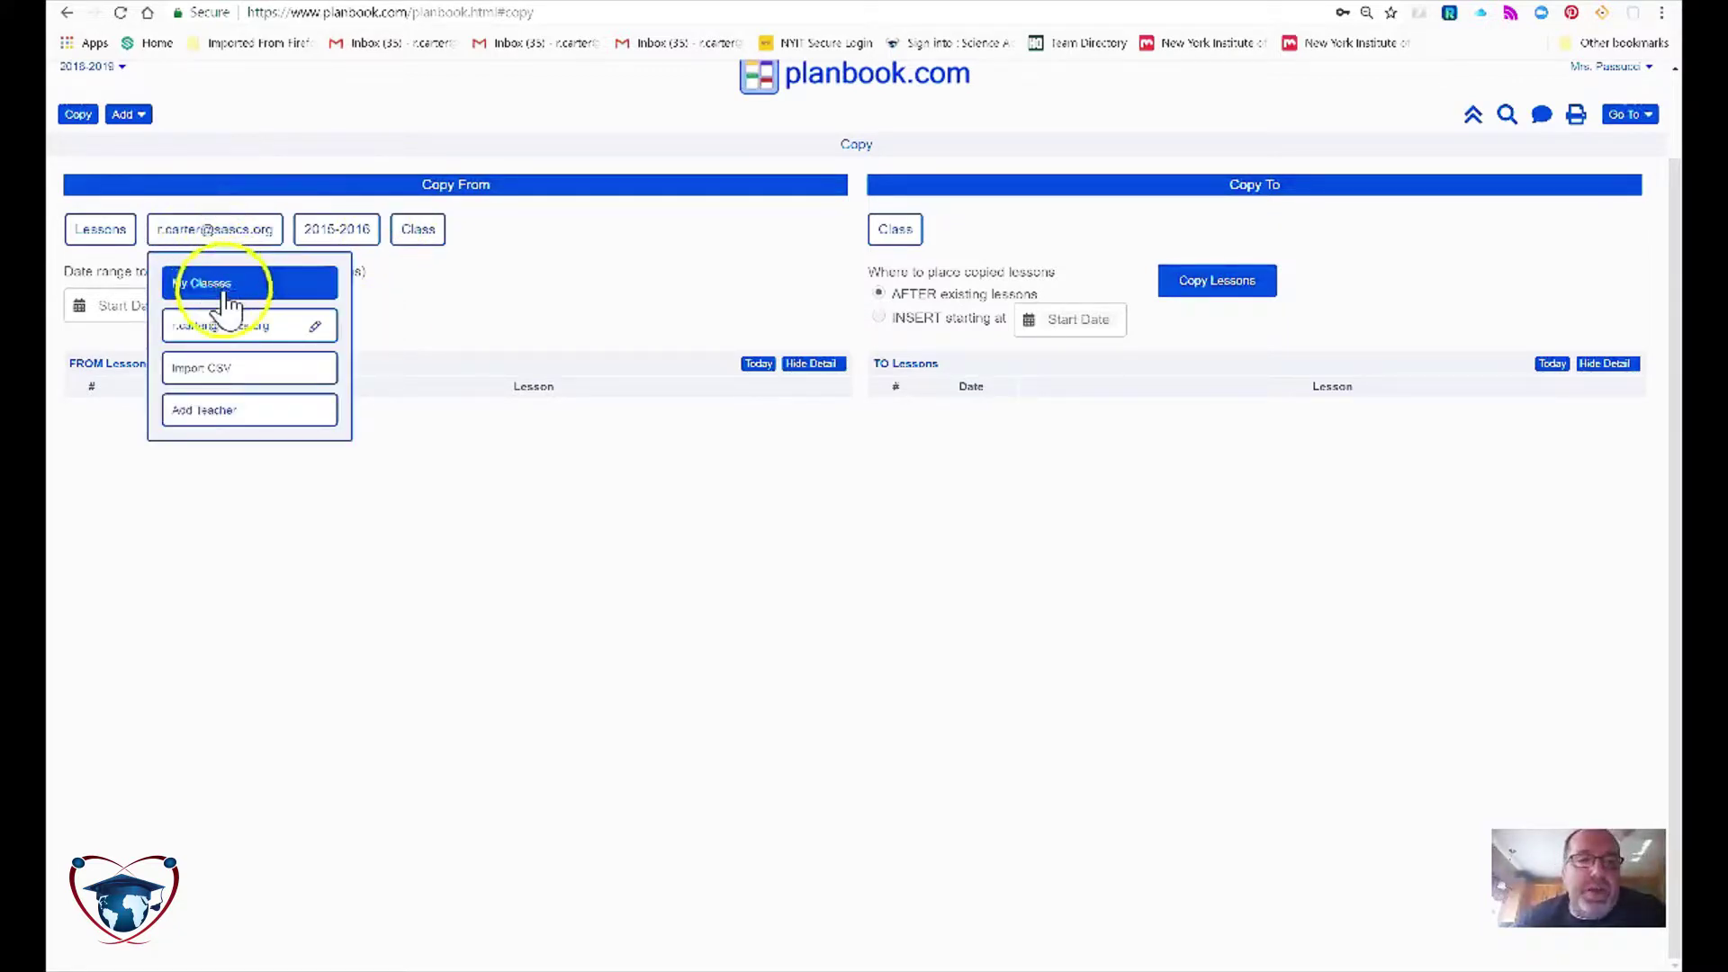
pyautogui.click(192, 409)
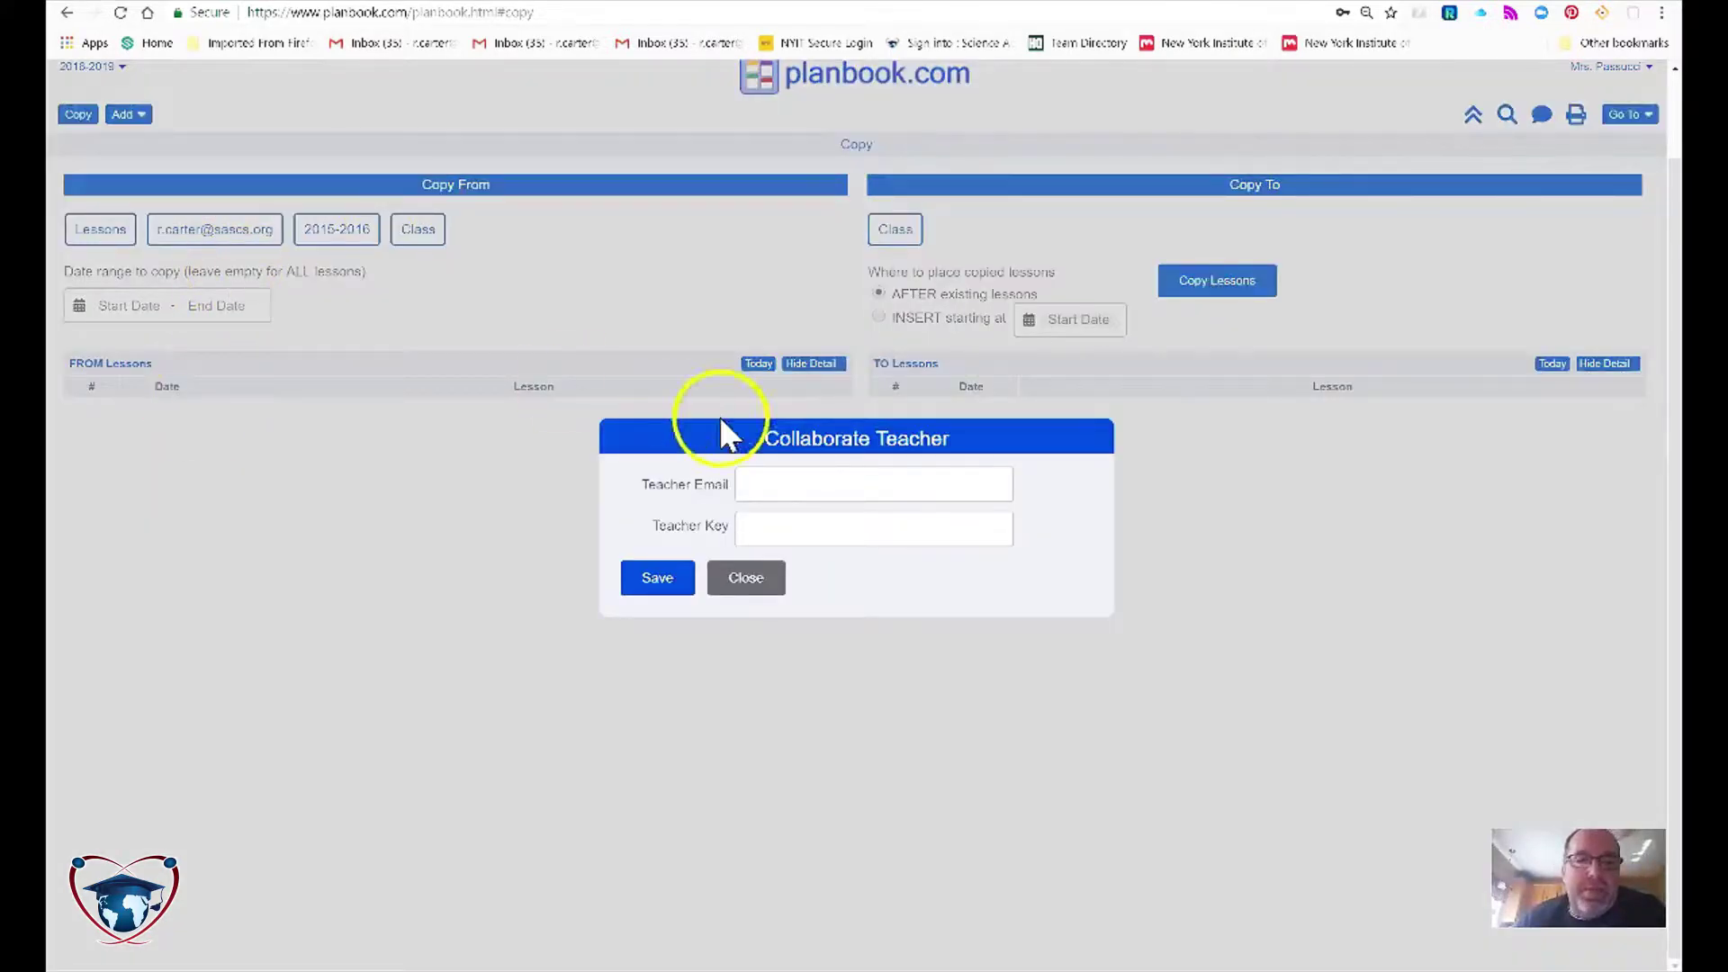
pyautogui.click(736, 585)
pyautogui.click(205, 236)
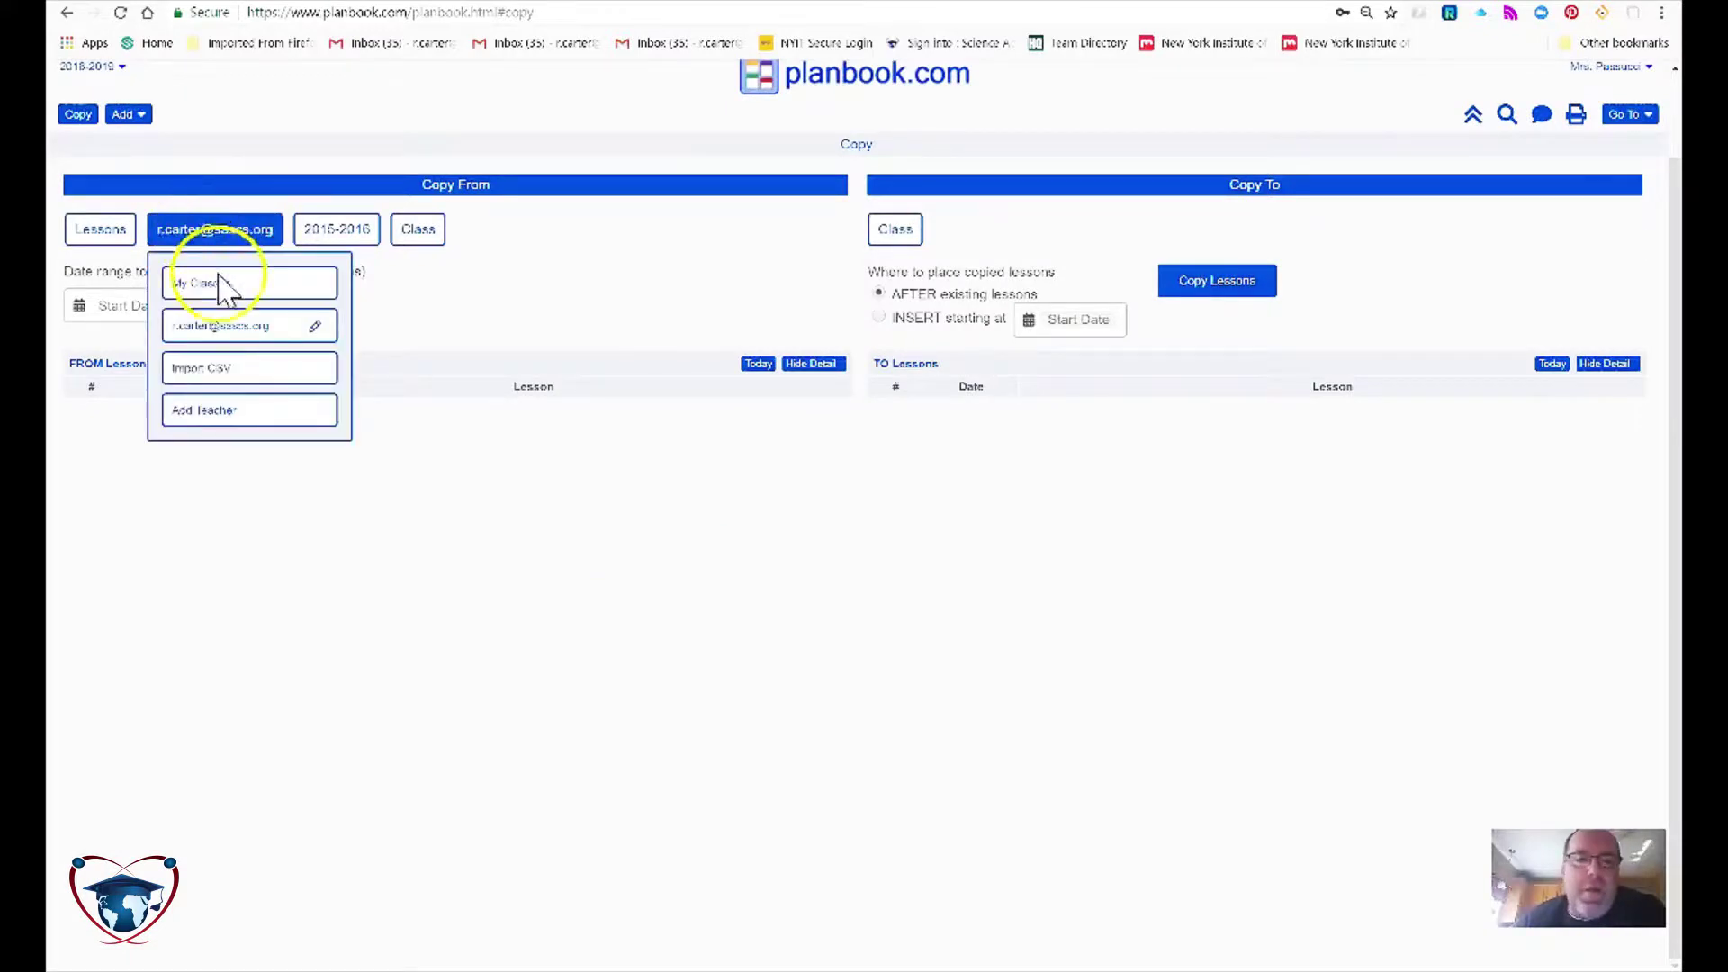
pyautogui.click(225, 412)
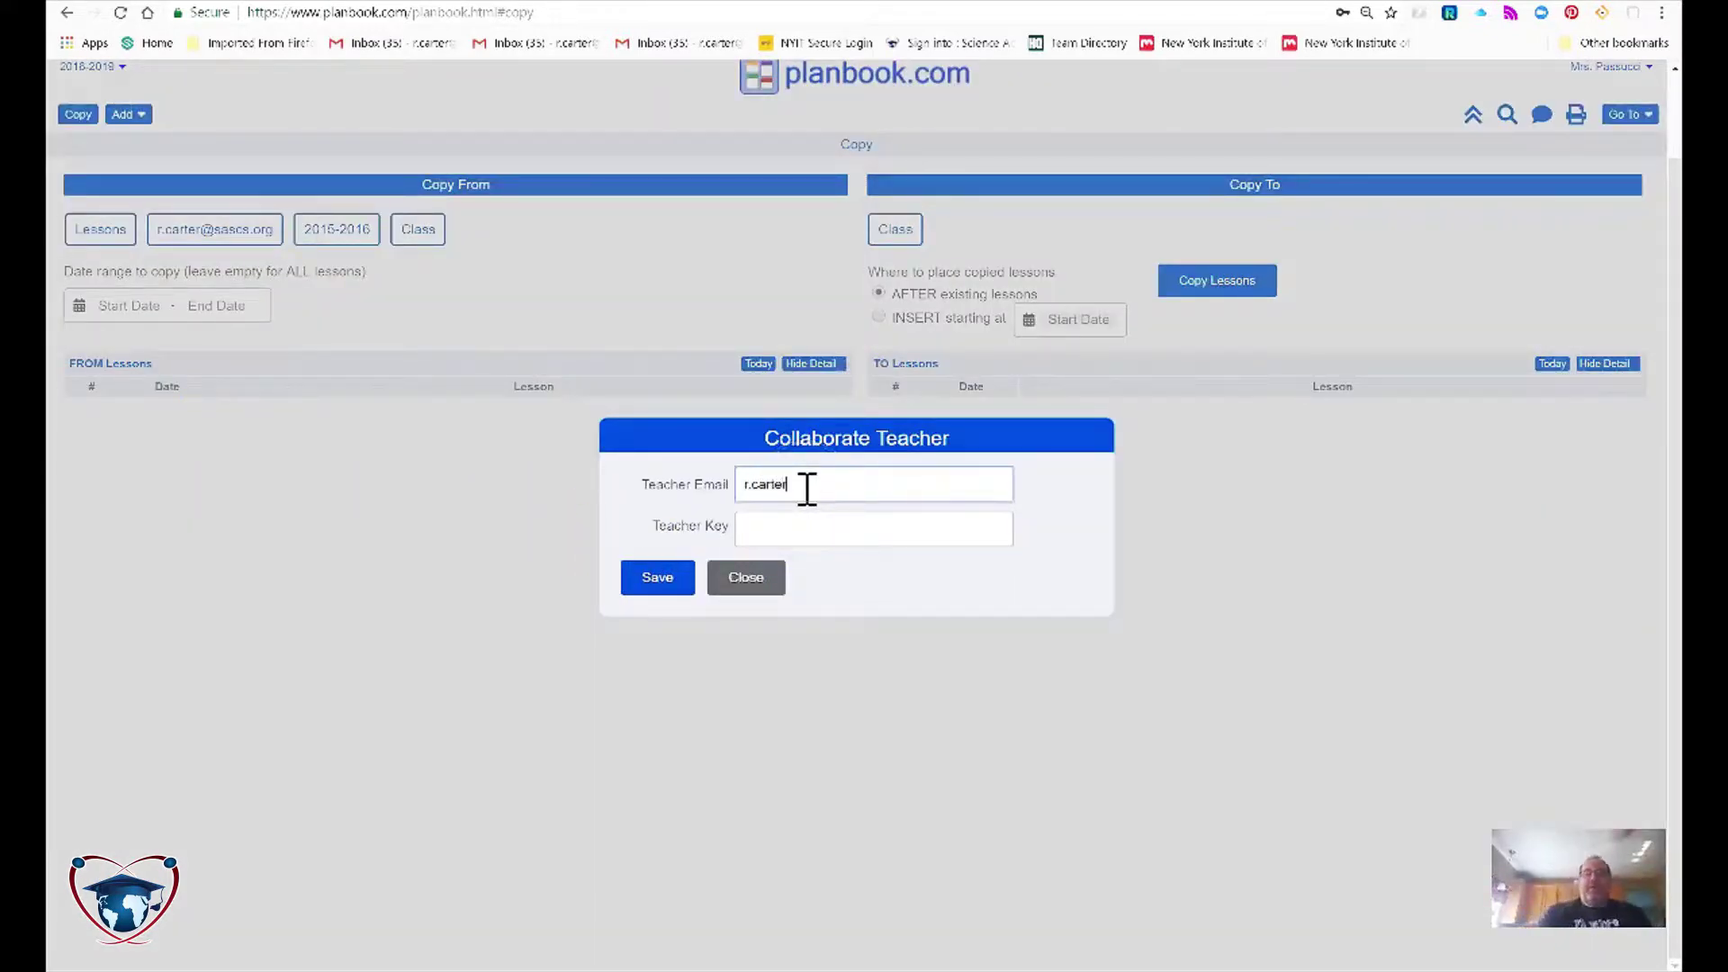
pyautogui.press('Tab')
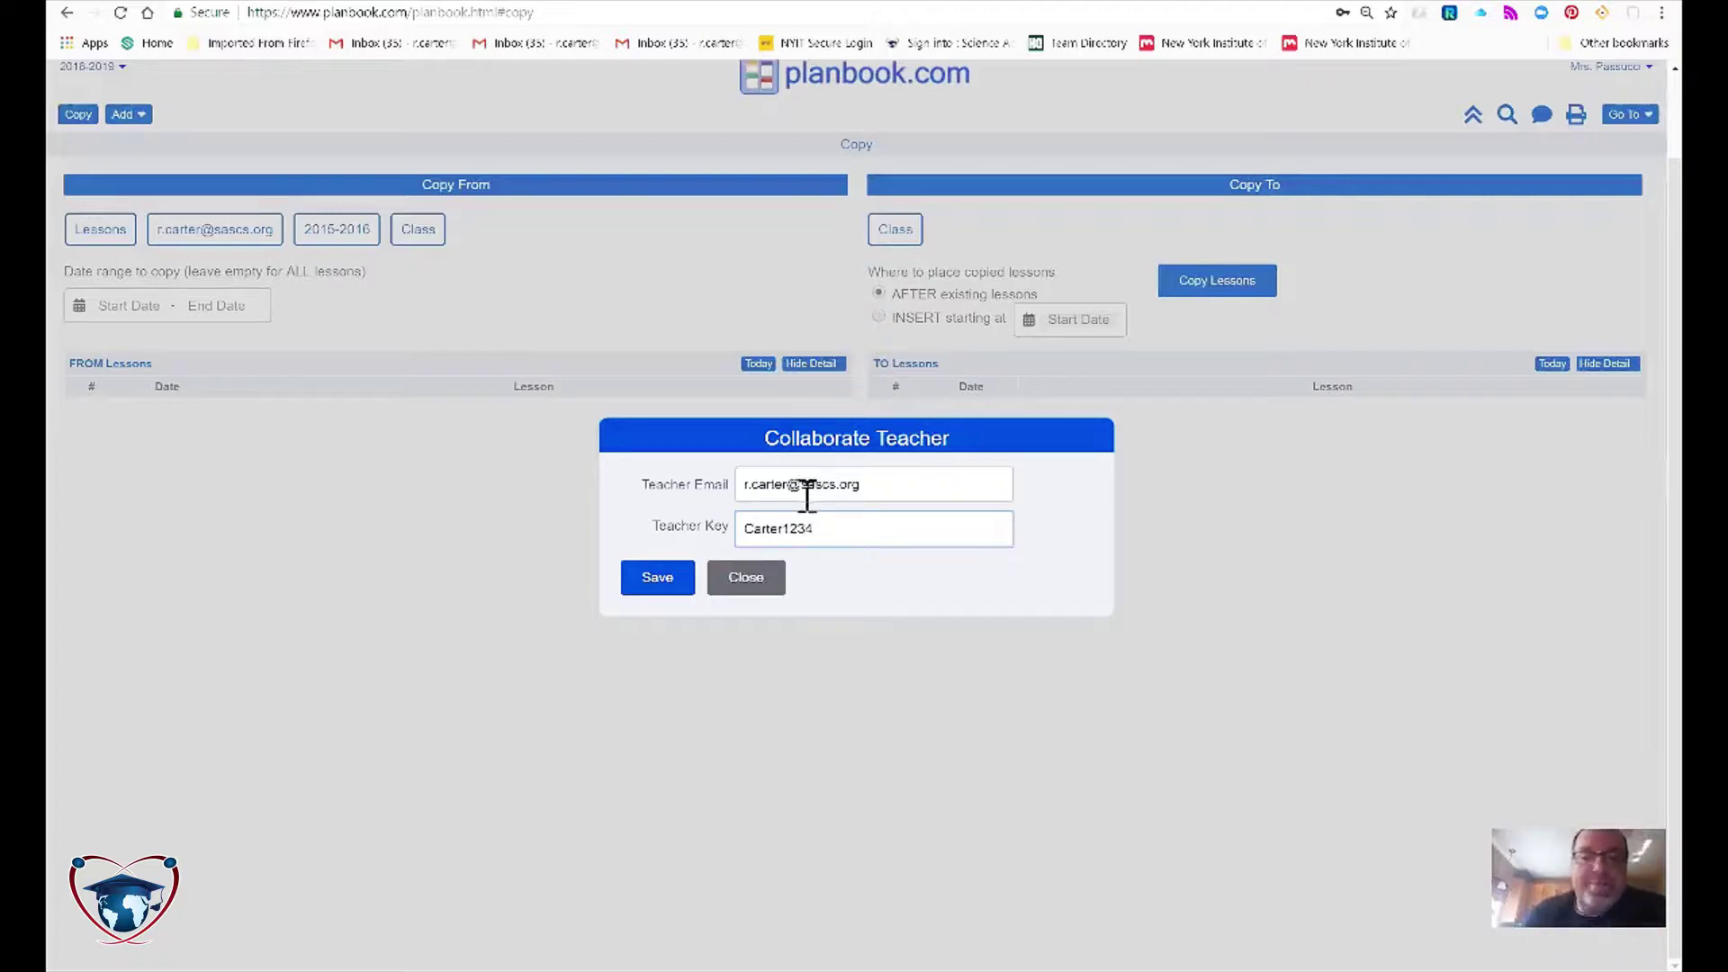
pyautogui.click(674, 587)
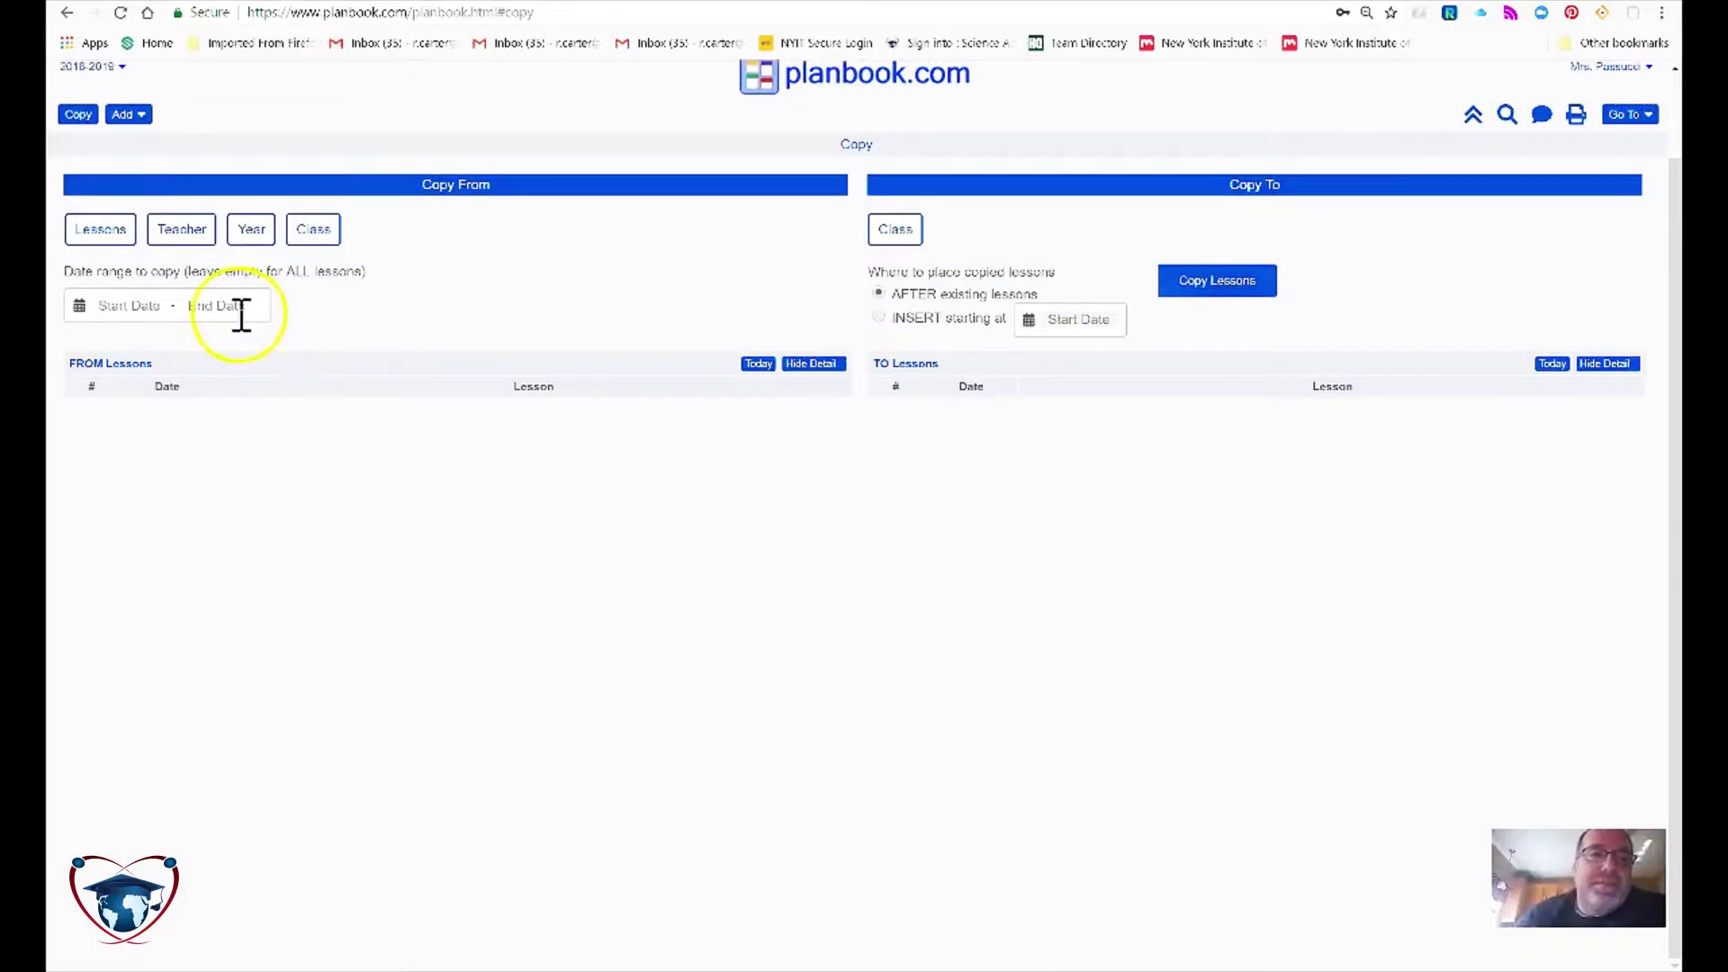
# Step: Choose the colleague as Teacher, 2018-2019 as Year and Science 5A as Class
pyautogui.click(173, 232)
pyautogui.click(120, 242)
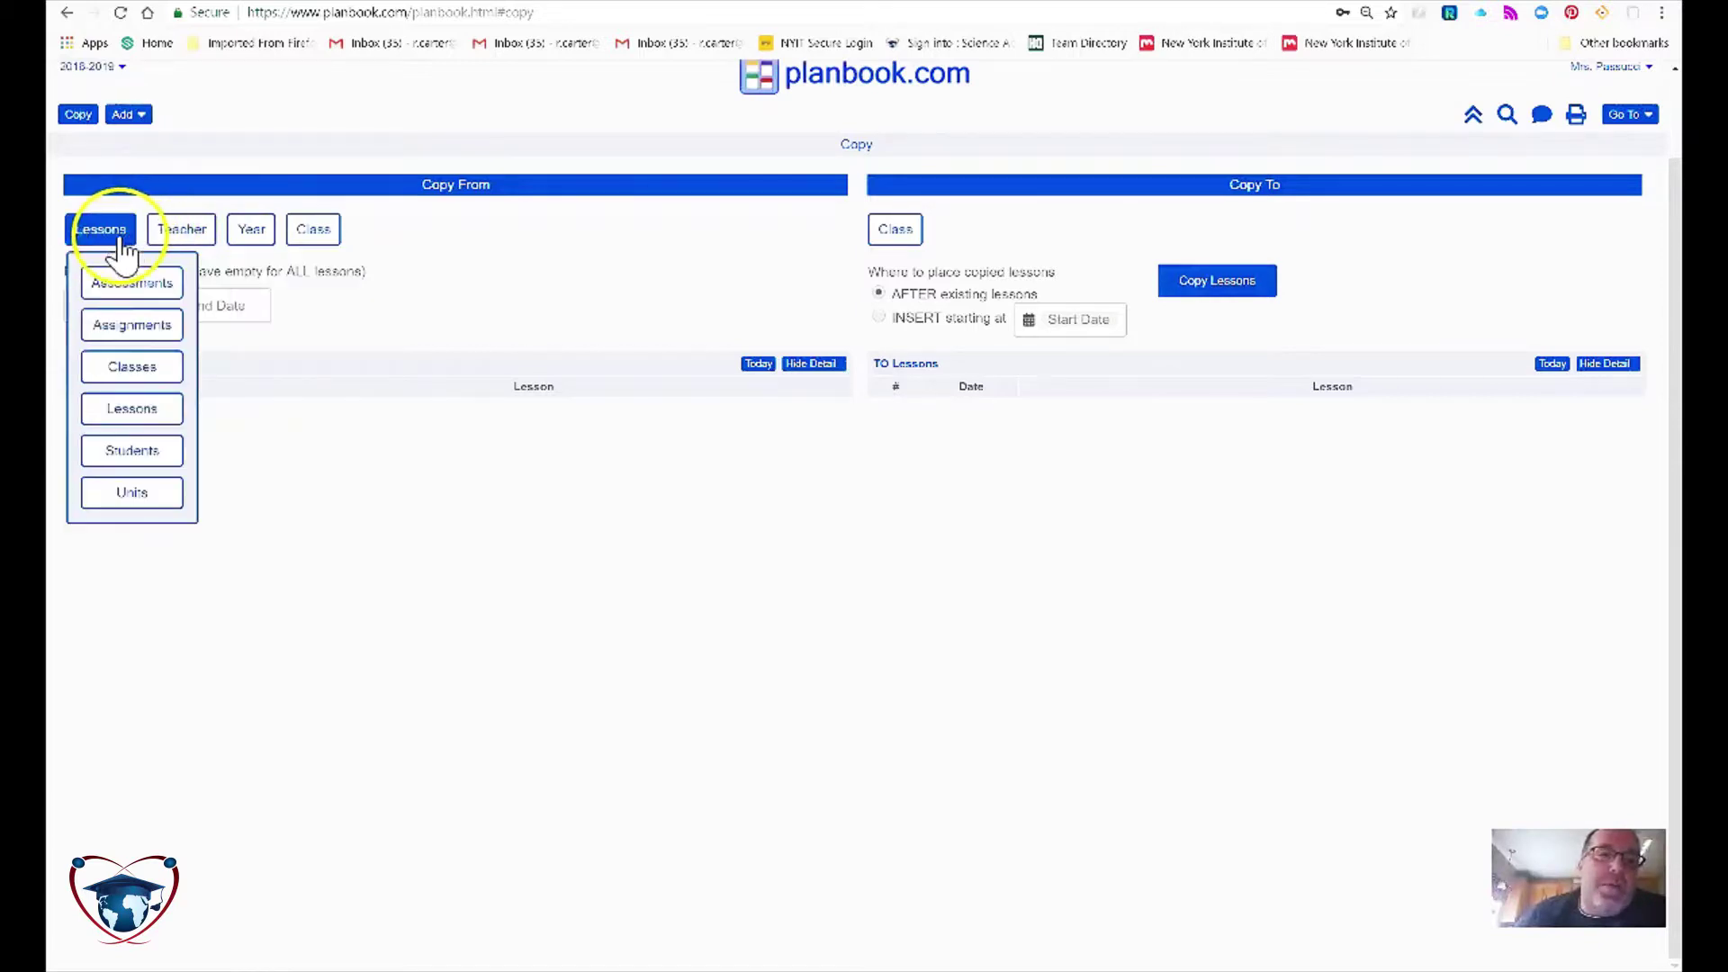
pyautogui.click(178, 230)
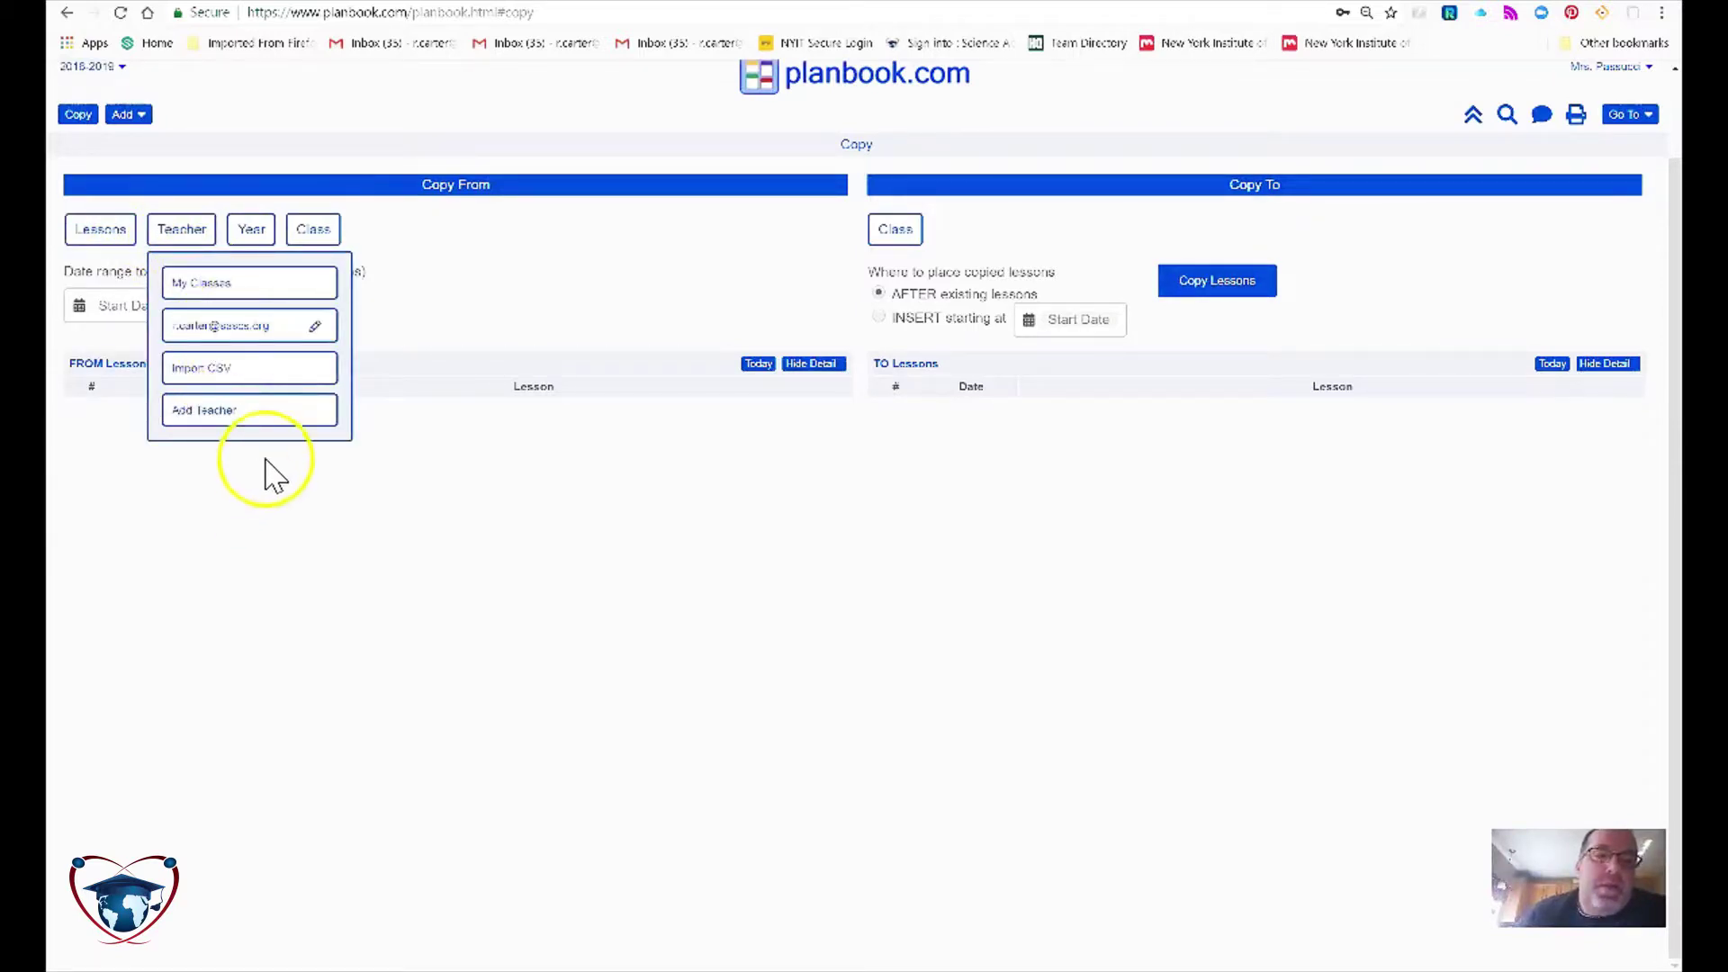
pyautogui.click(279, 327)
pyautogui.click(315, 236)
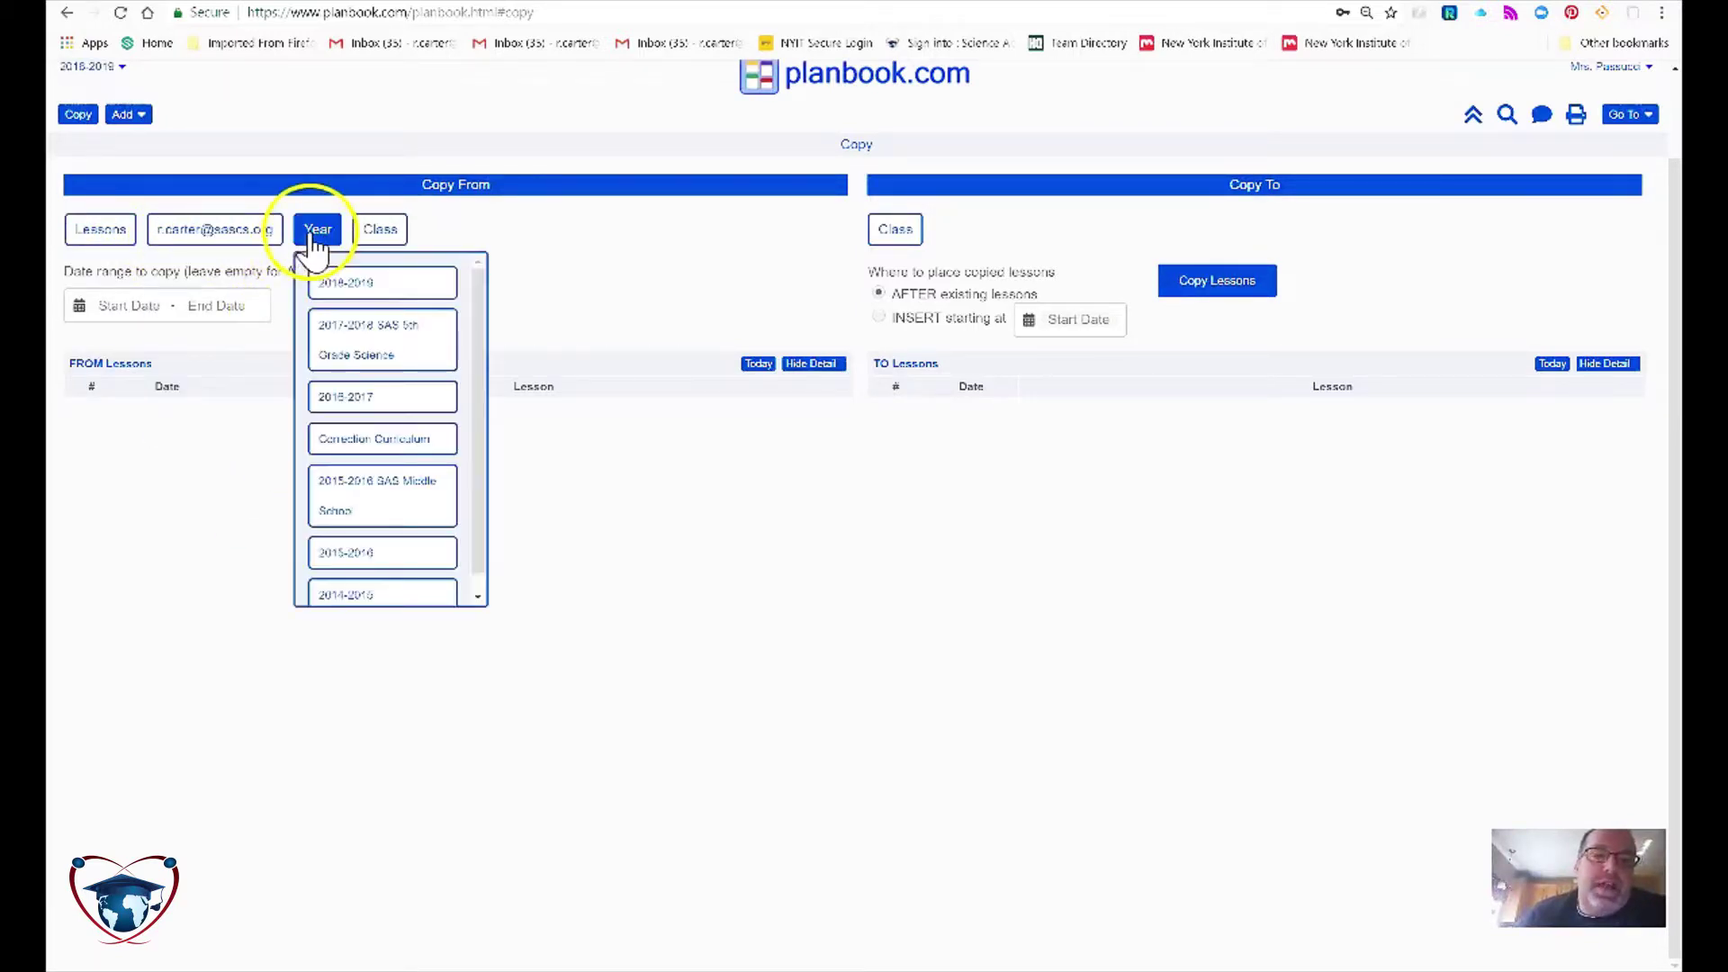
pyautogui.click(363, 281)
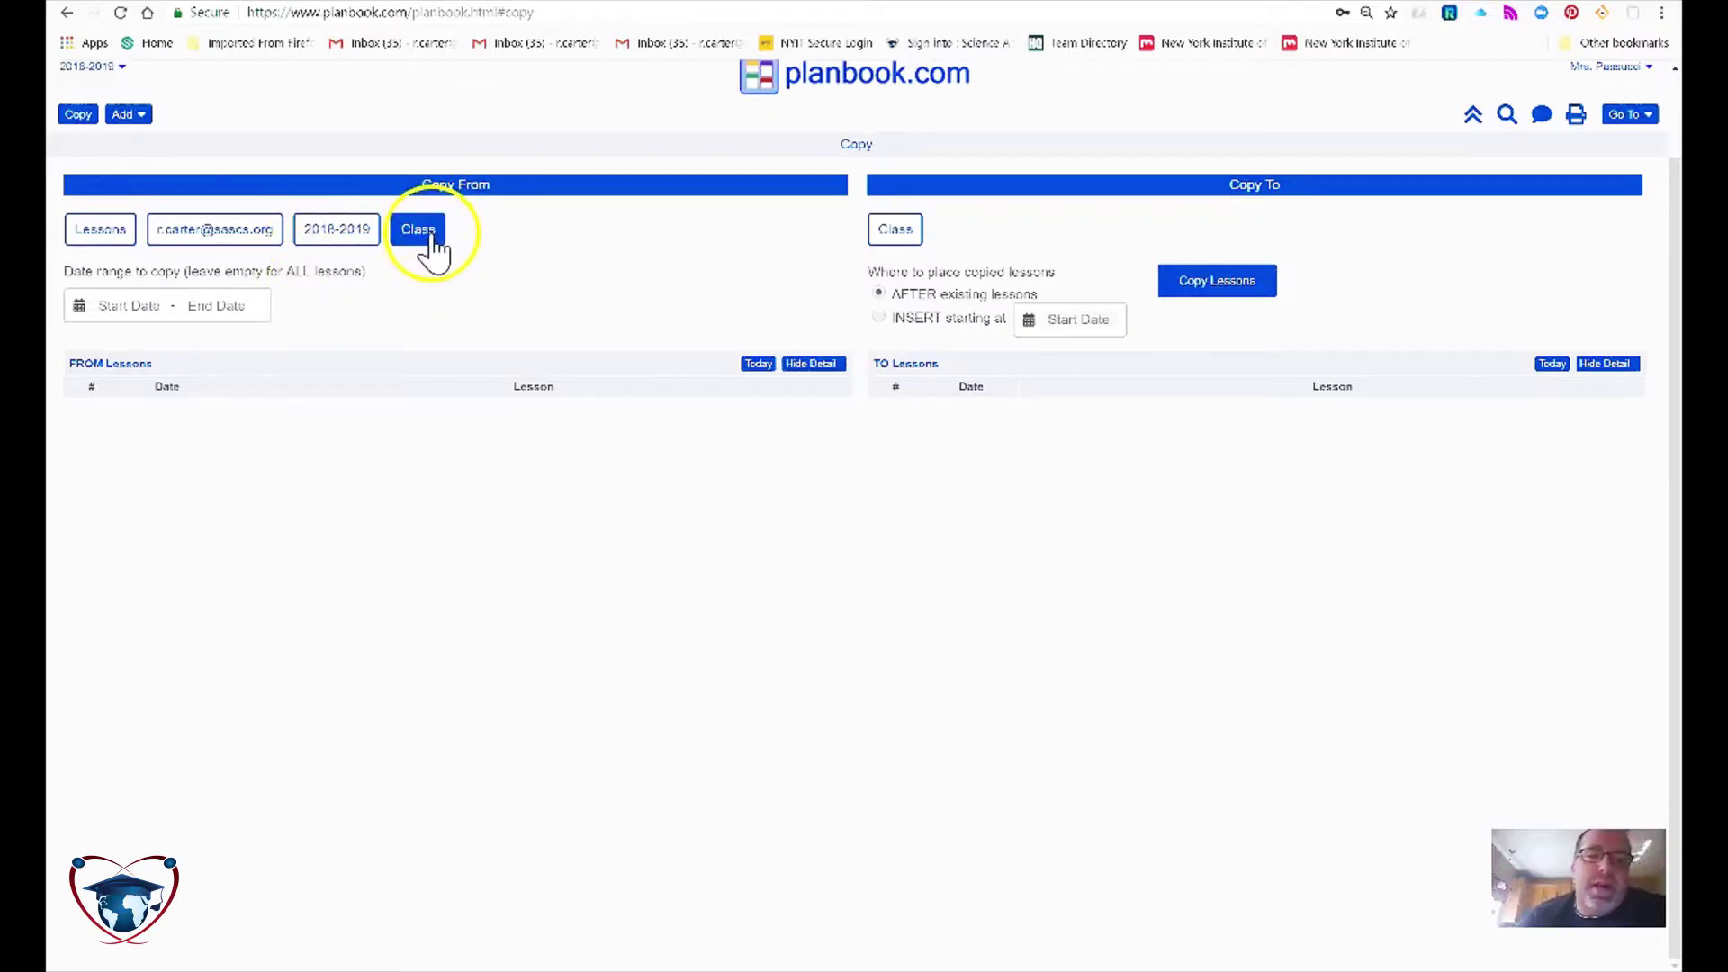
pyautogui.click(430, 239)
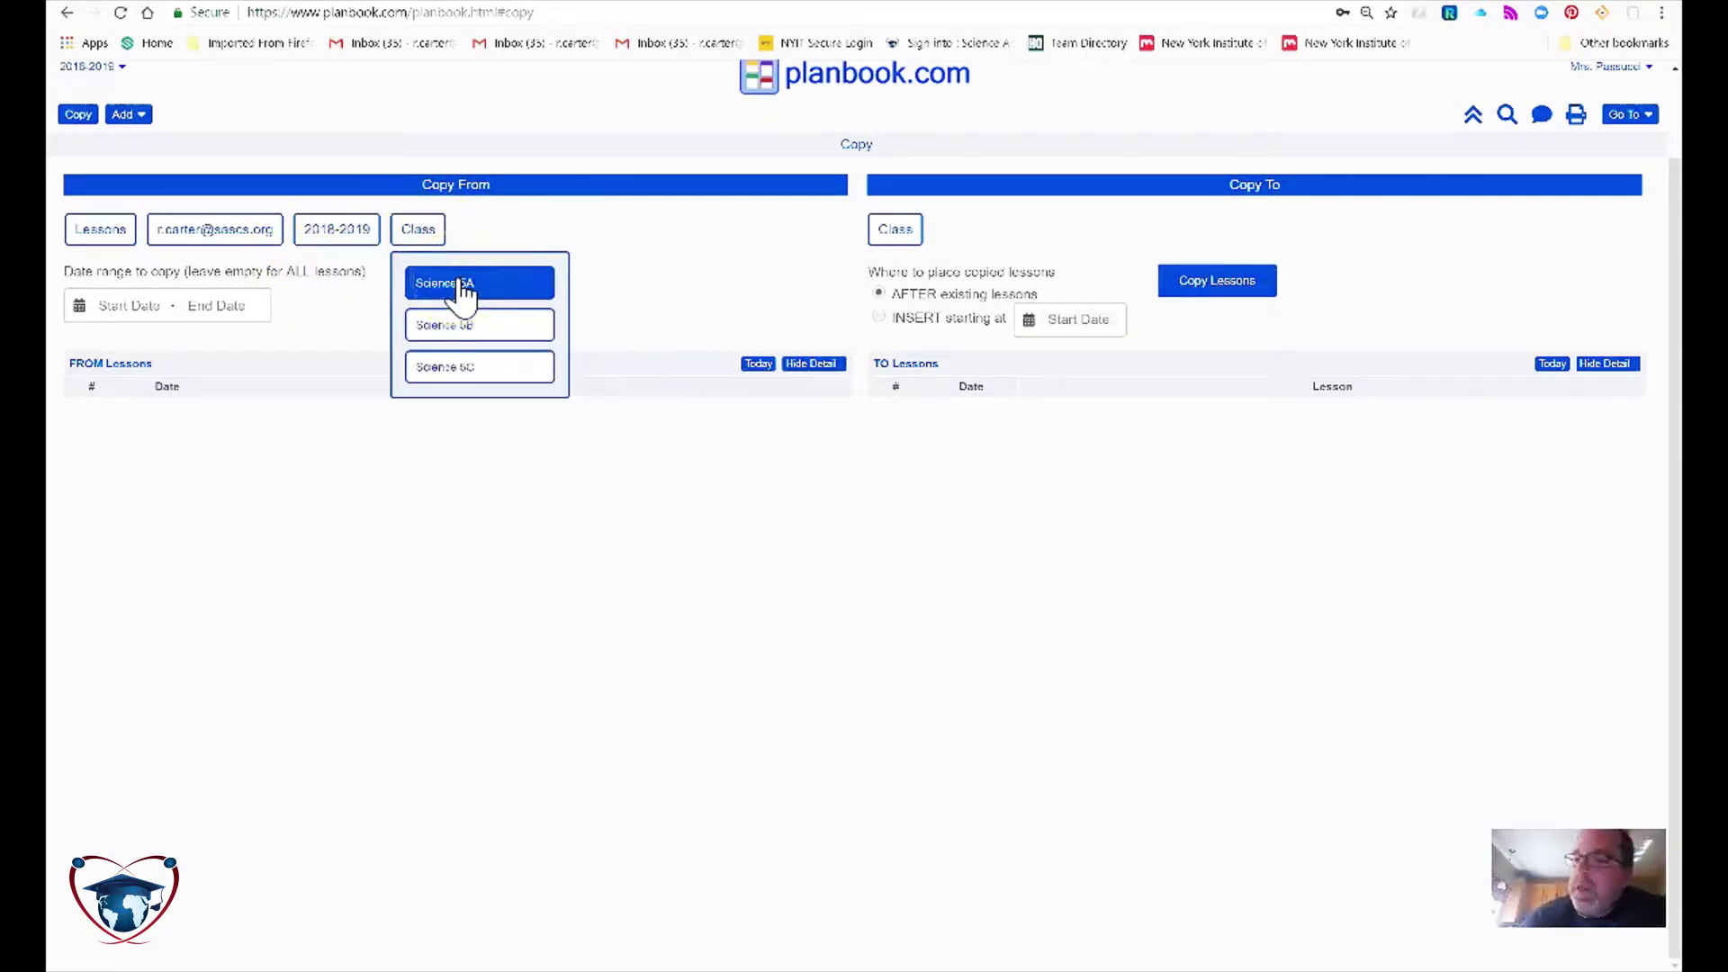
pyautogui.click(461, 286)
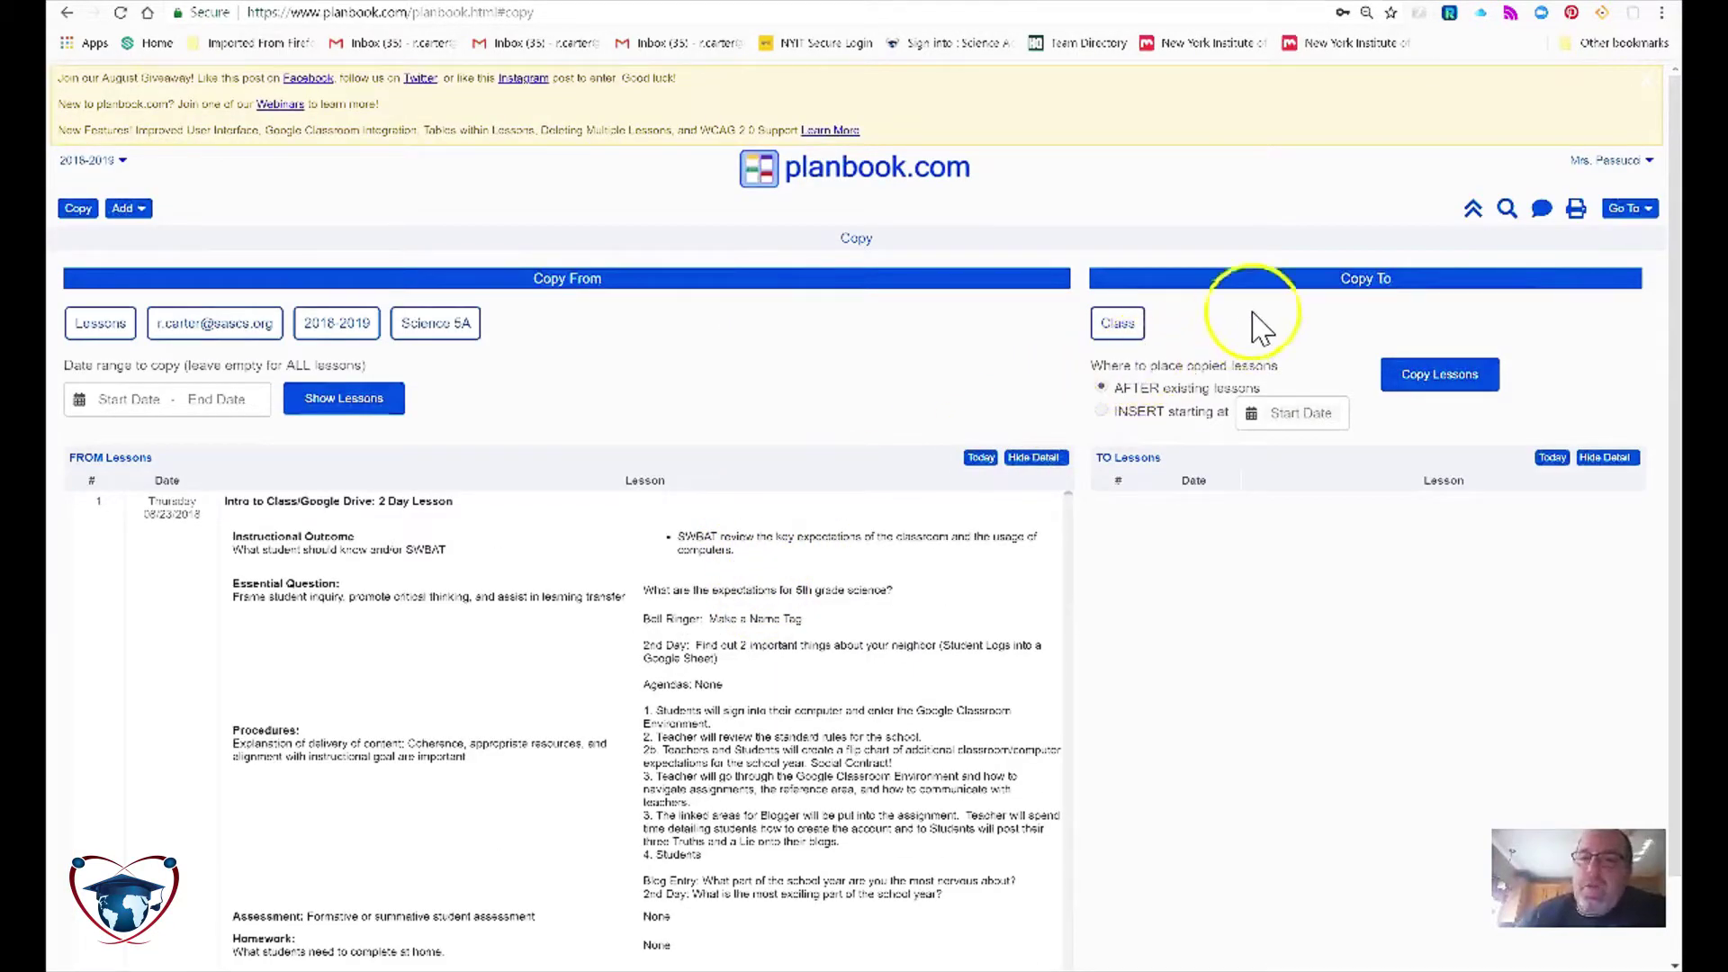
# Step: Insert the Science 5A lessons into 6-A Math Instruction starting 08/23/2018
pyautogui.click(1120, 322)
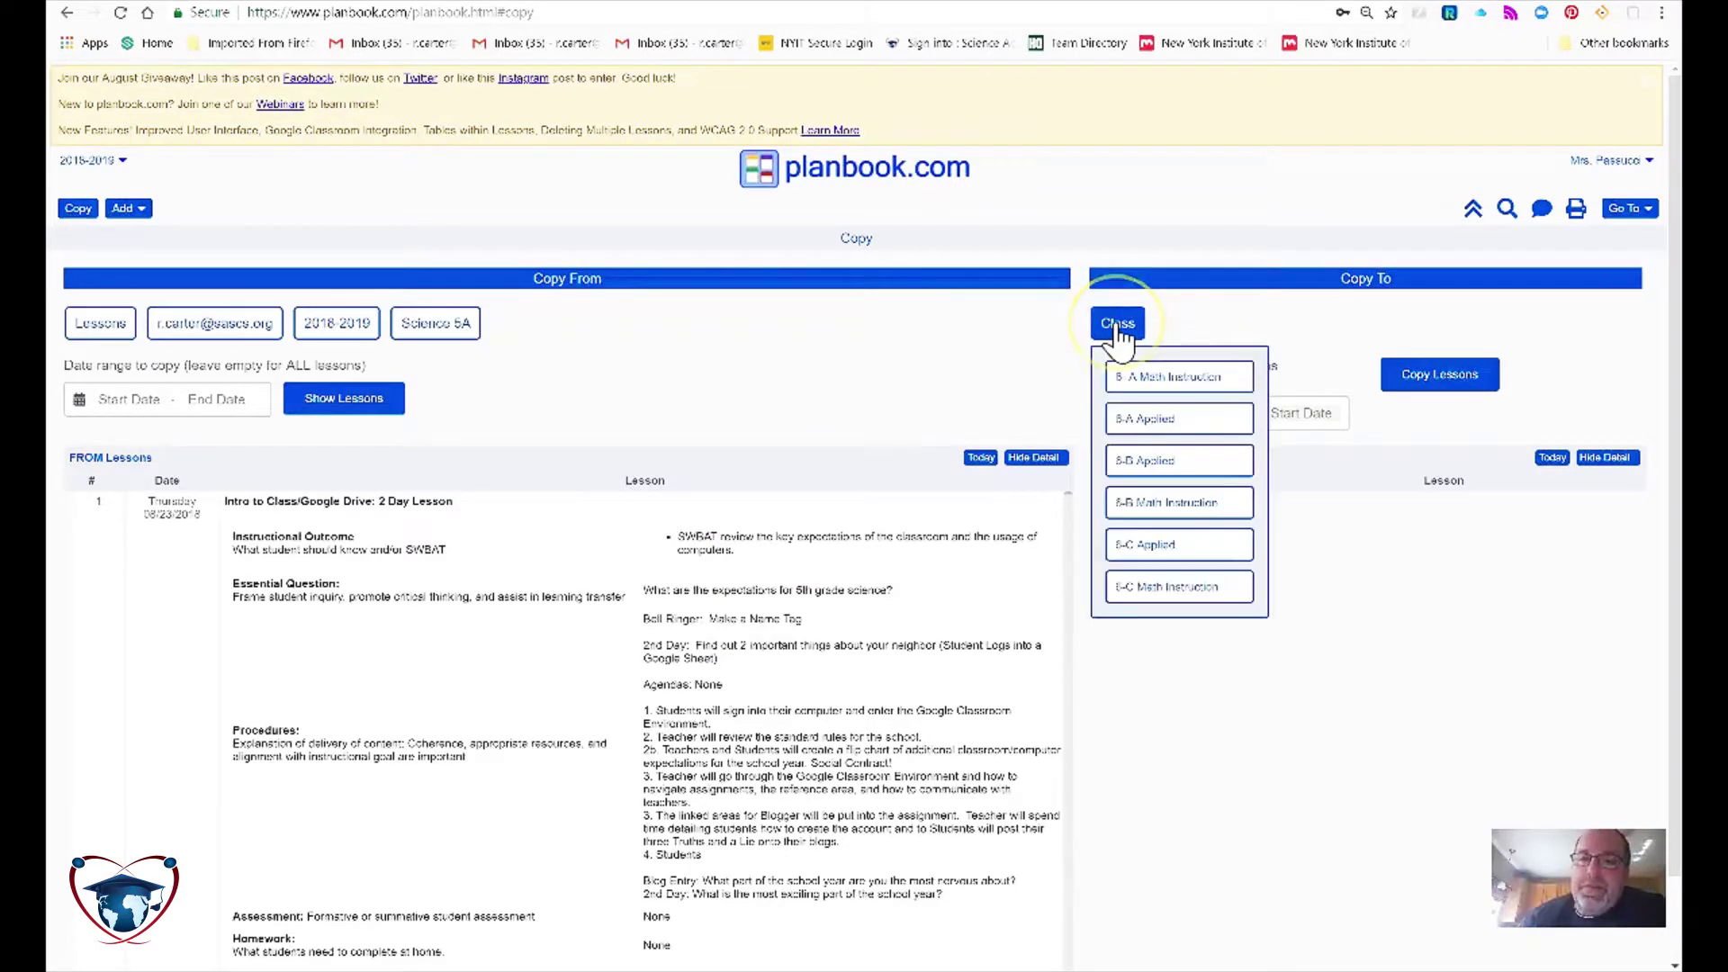
pyautogui.click(1170, 378)
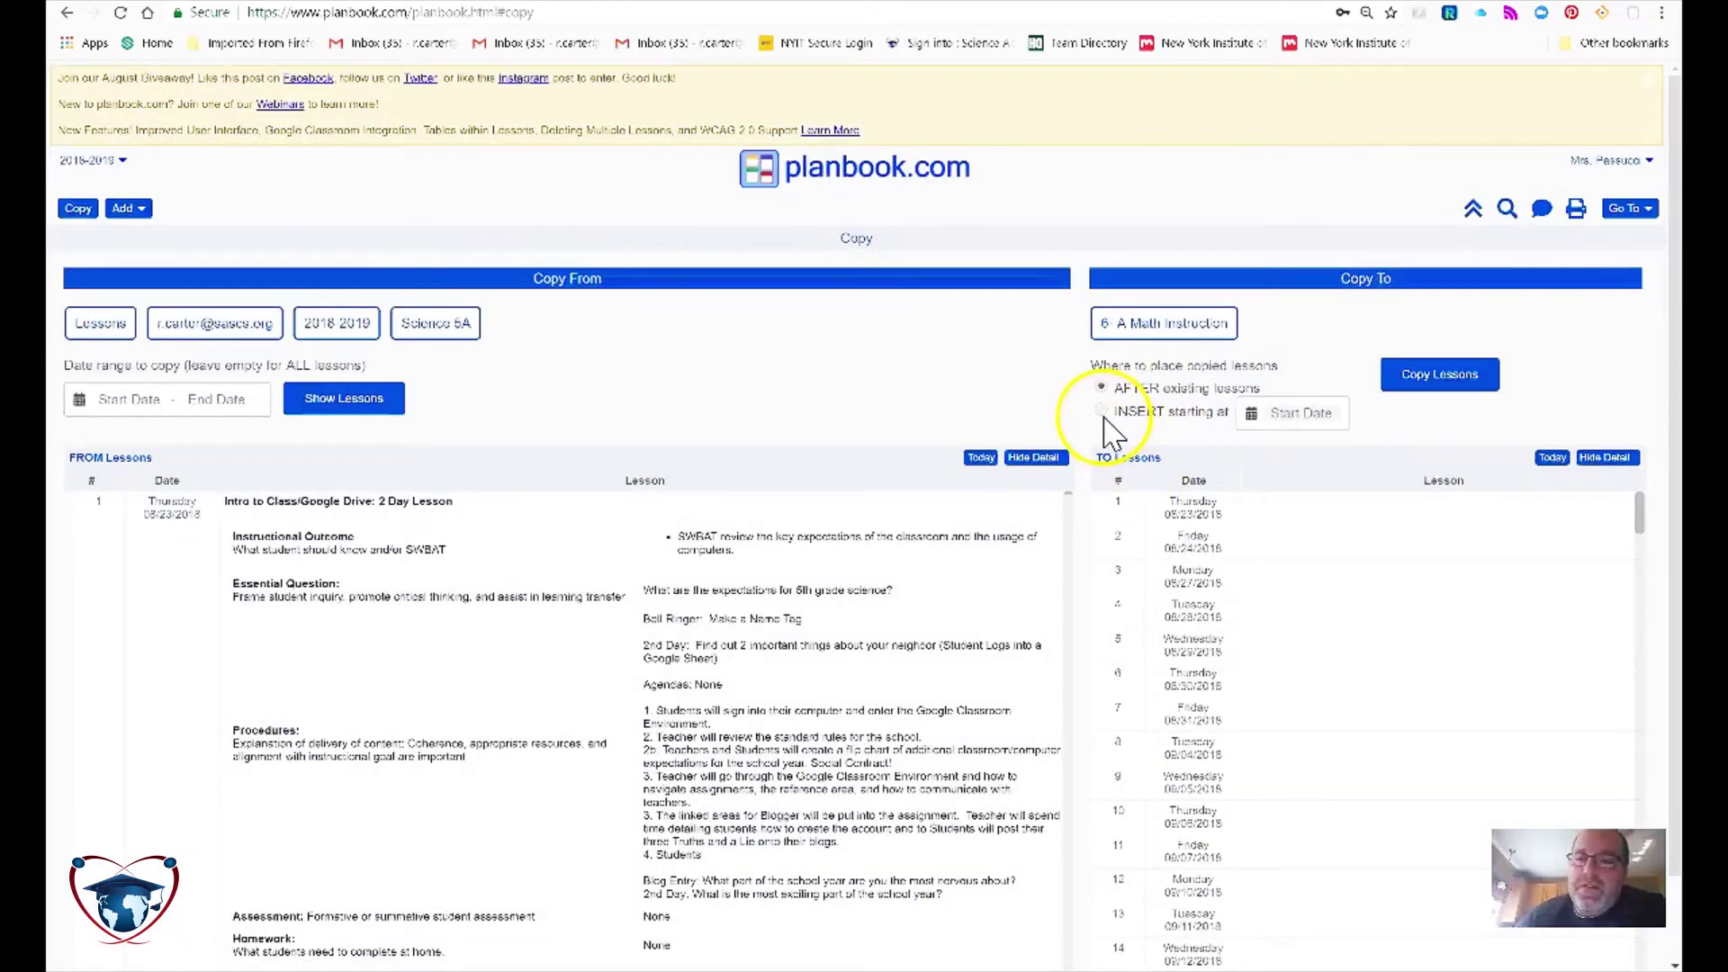
pyautogui.click(1303, 412)
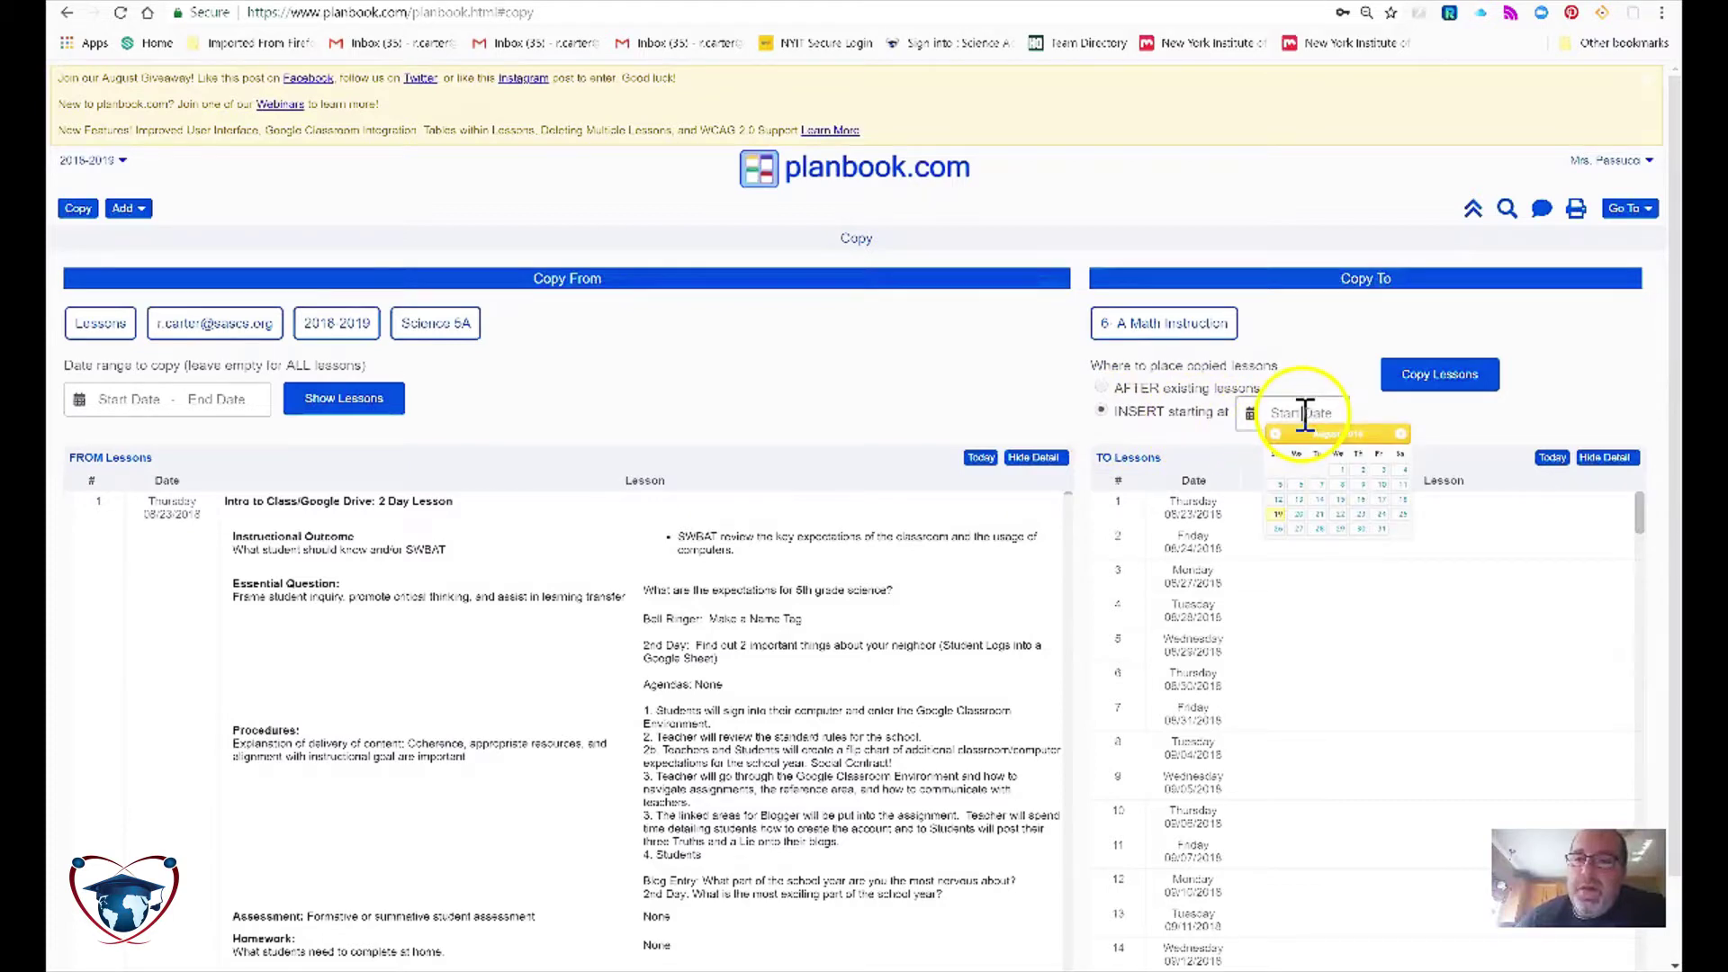
pyautogui.click(1361, 515)
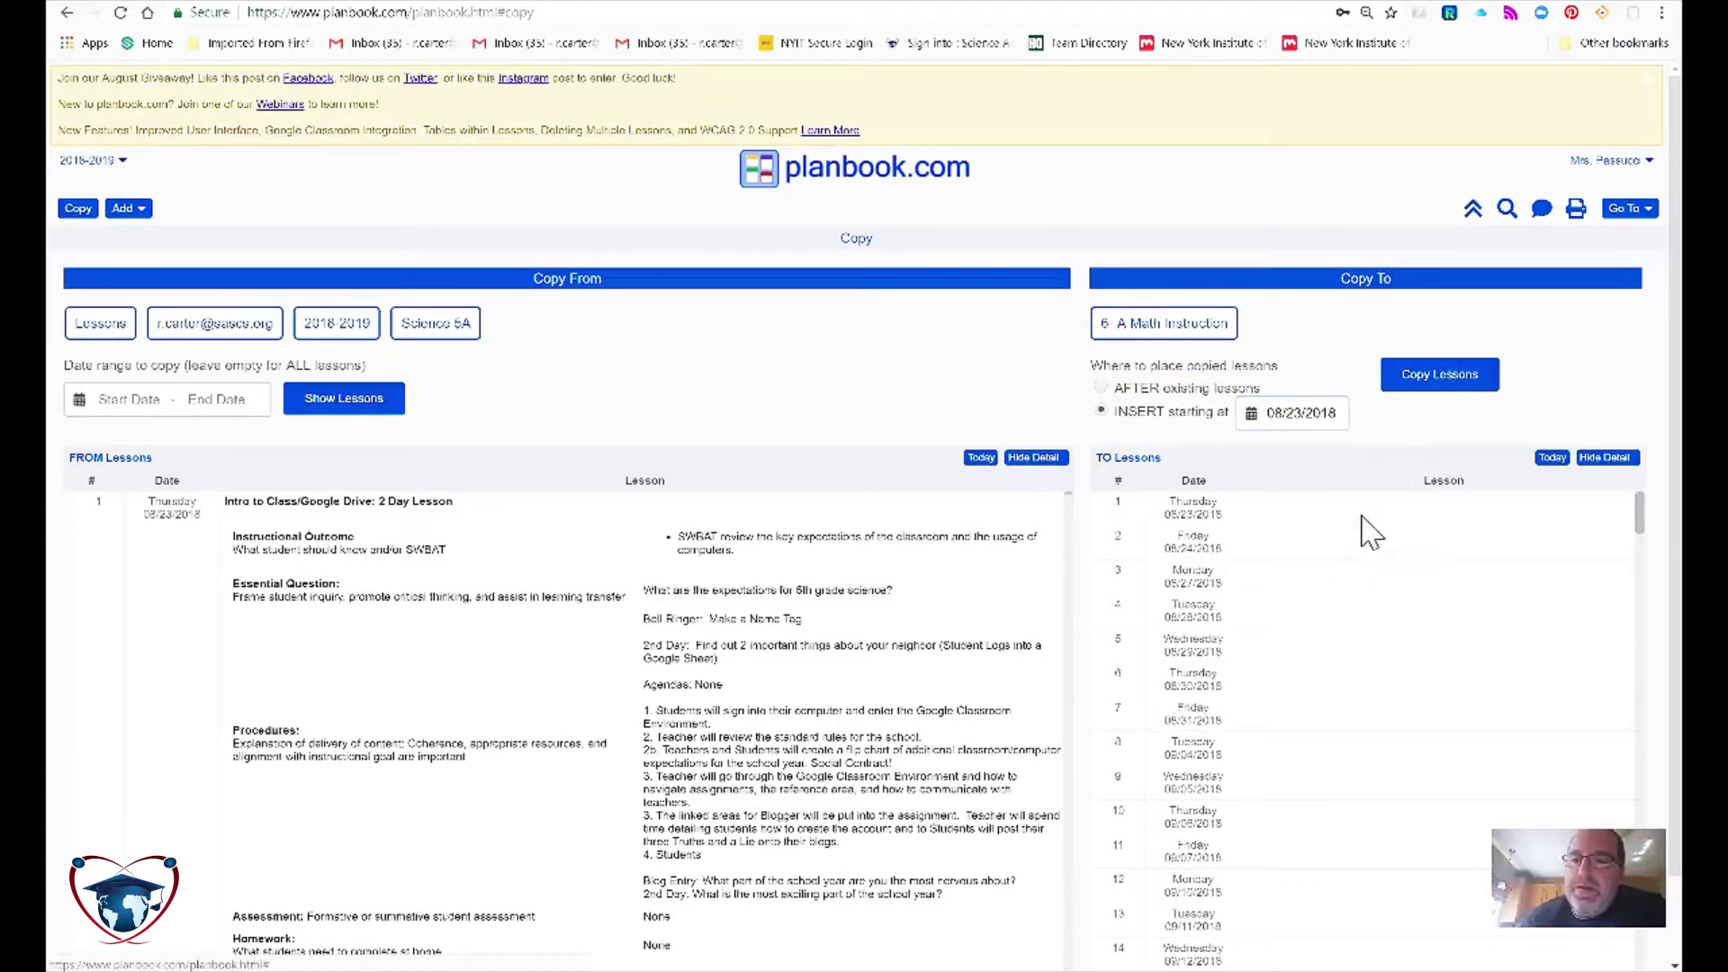
pyautogui.click(1457, 382)
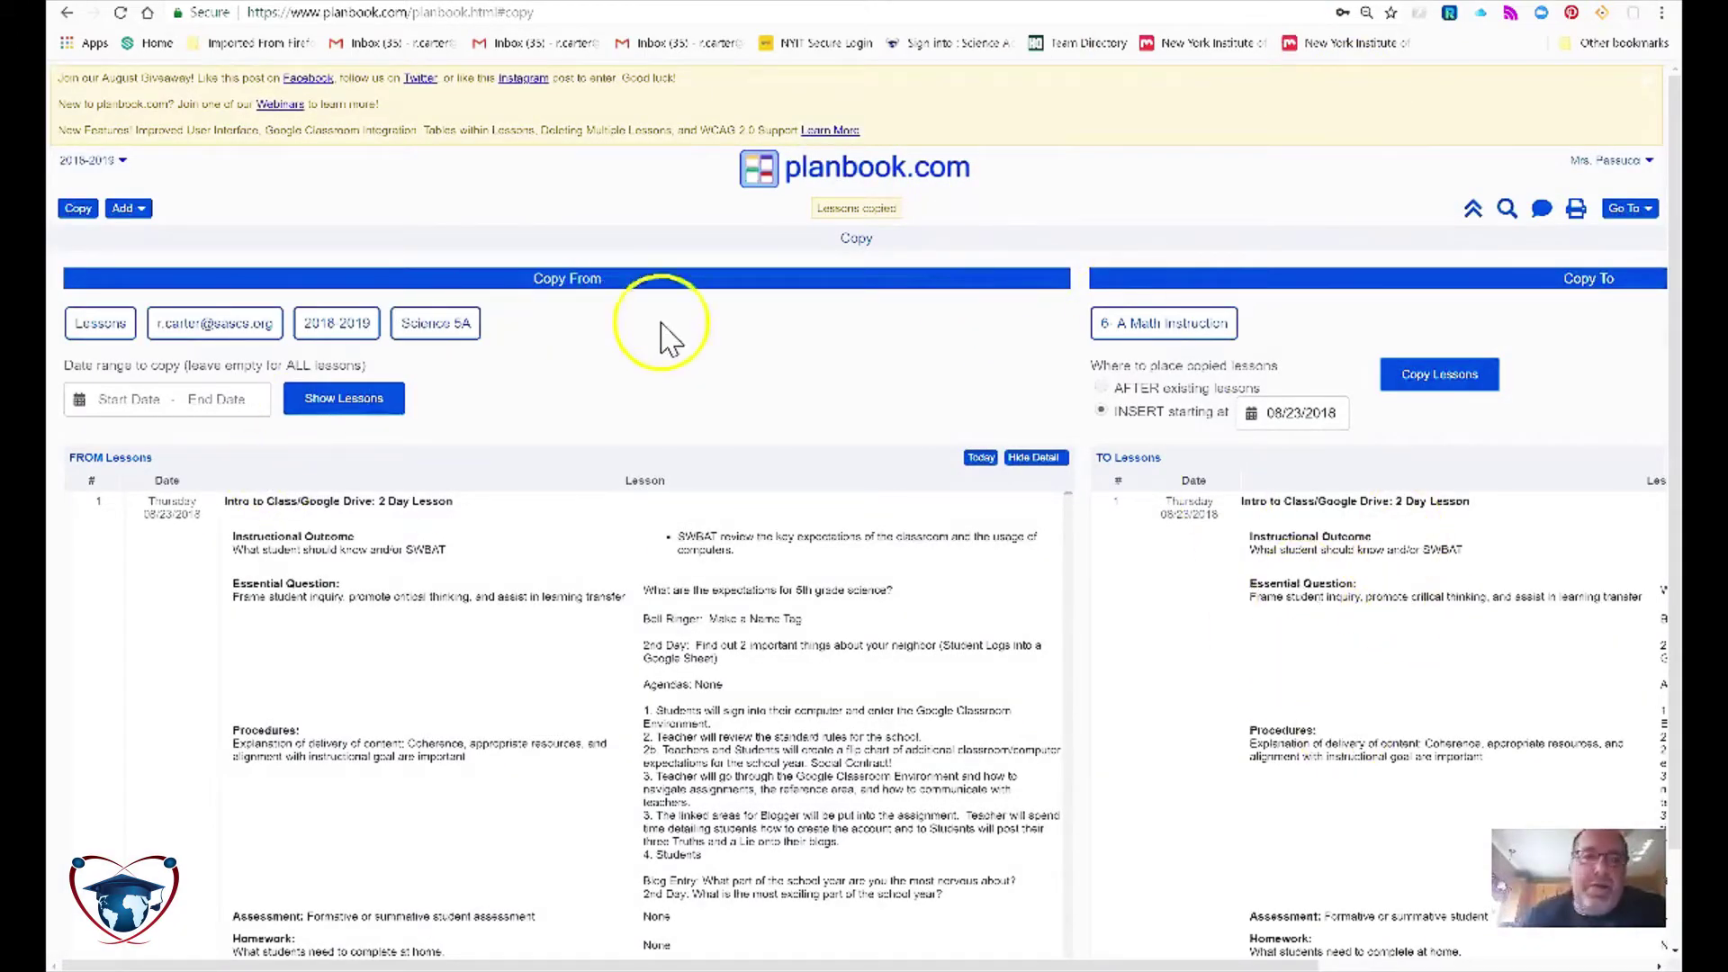
# Step: Return to the weekly Plans view through the Go To menu
pyautogui.click(1625, 209)
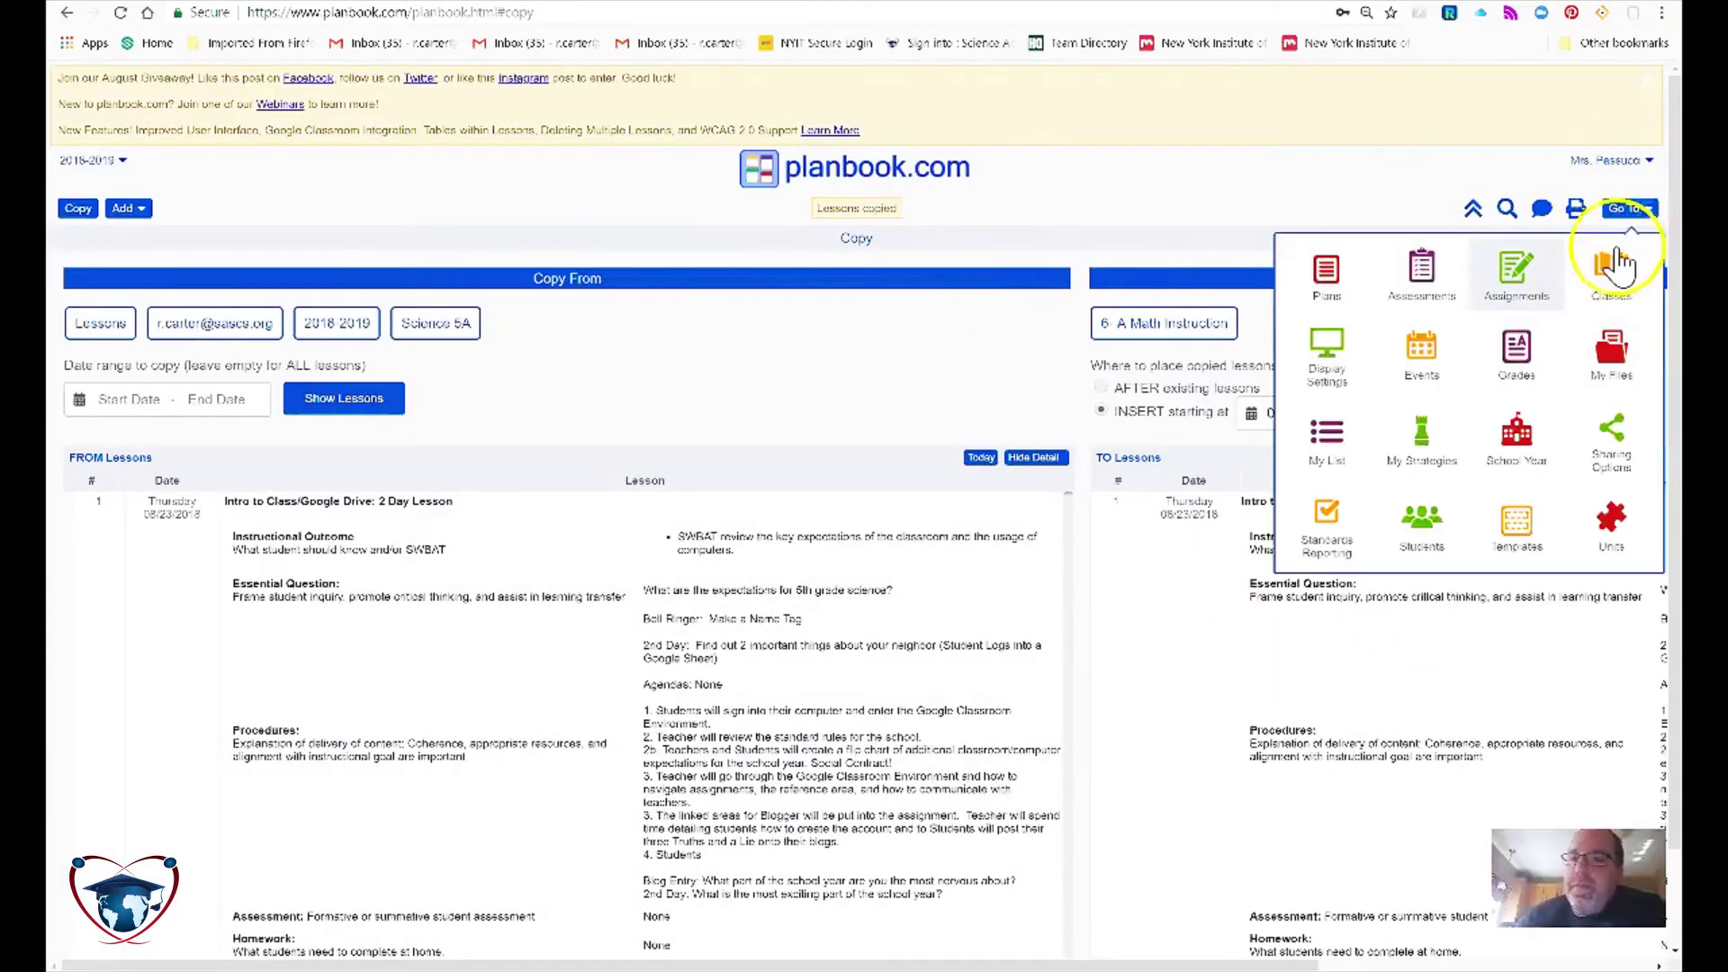
pyautogui.click(1318, 279)
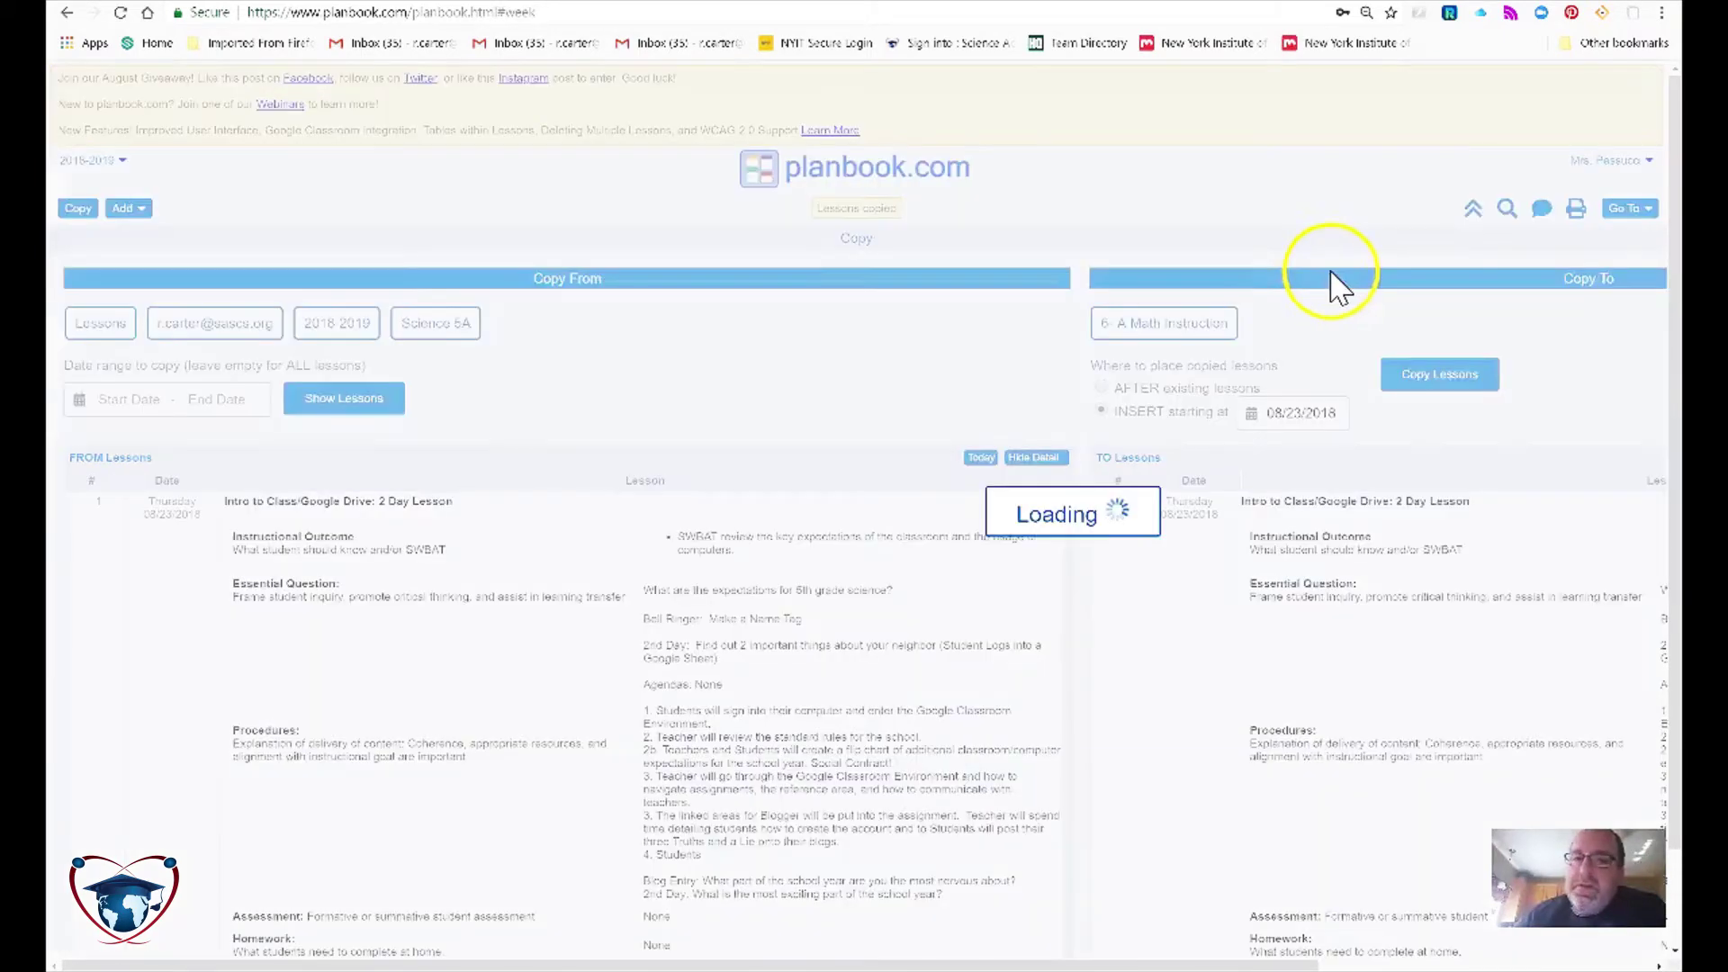